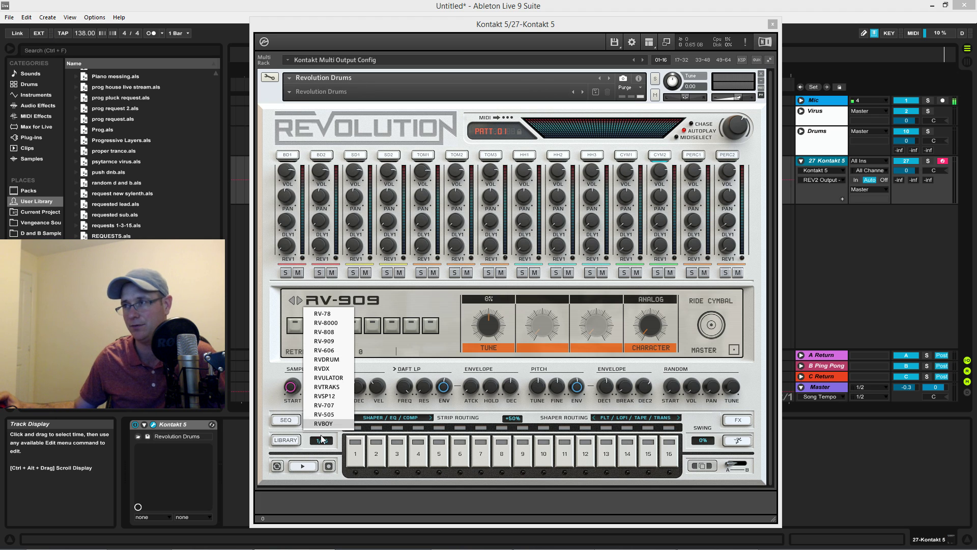
# - Look over Revolution's sequencer grid, drum mixer and global effects views, then nudge the plugin window
pyautogui.click(287, 422)
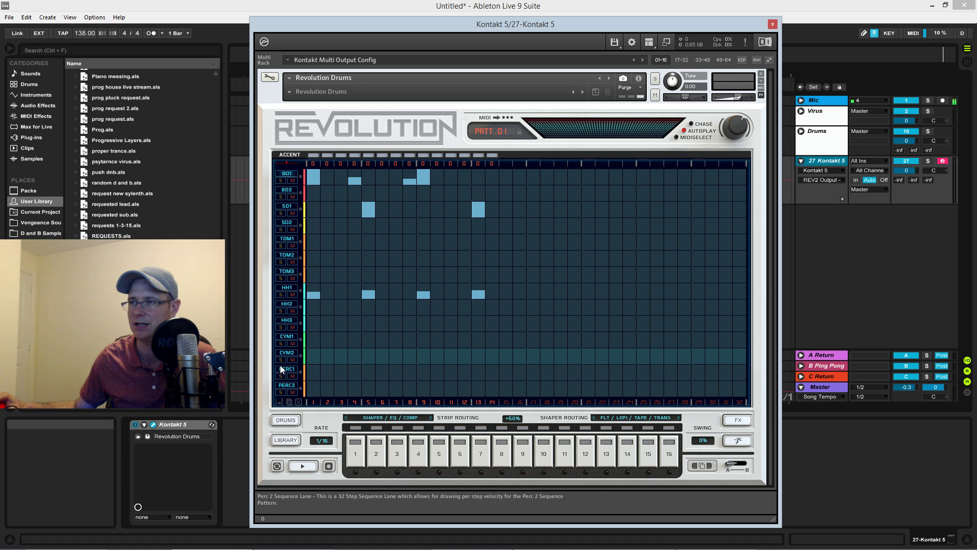
pyautogui.click(289, 421)
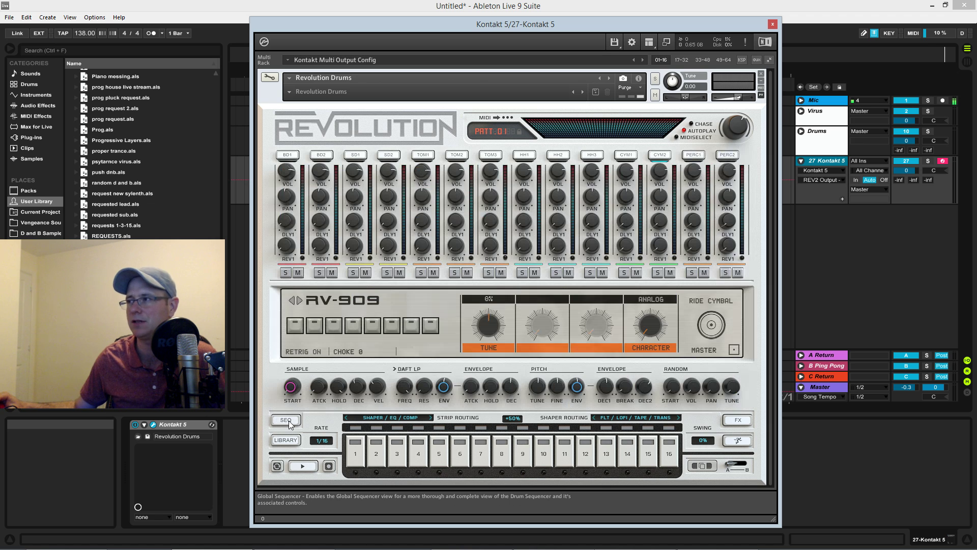
pyautogui.click(742, 420)
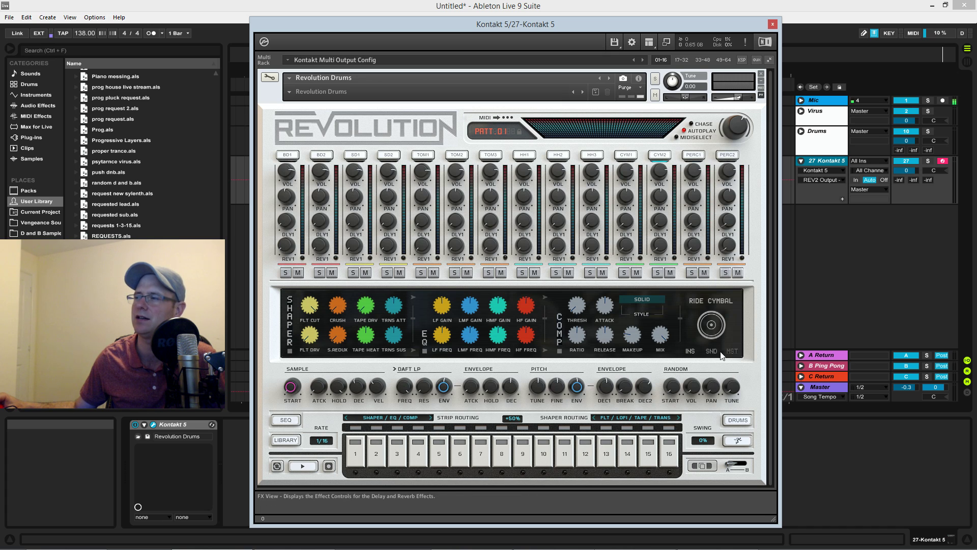
pyautogui.click(737, 419)
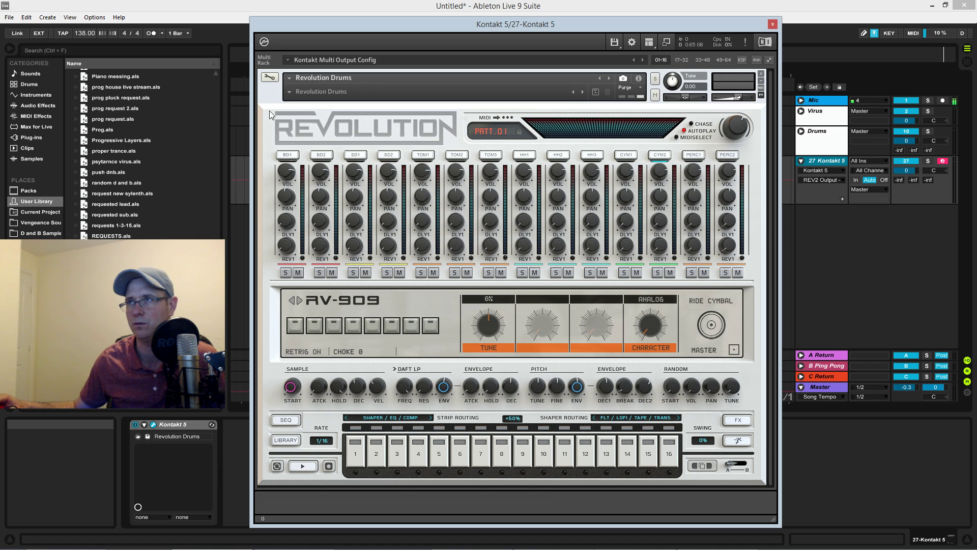
pyautogui.moveTo(512, 26)
pyautogui.mouseDown()
pyautogui.moveTo(520, 25)
pyautogui.moveTo(508, 32)
pyautogui.mouseUp()
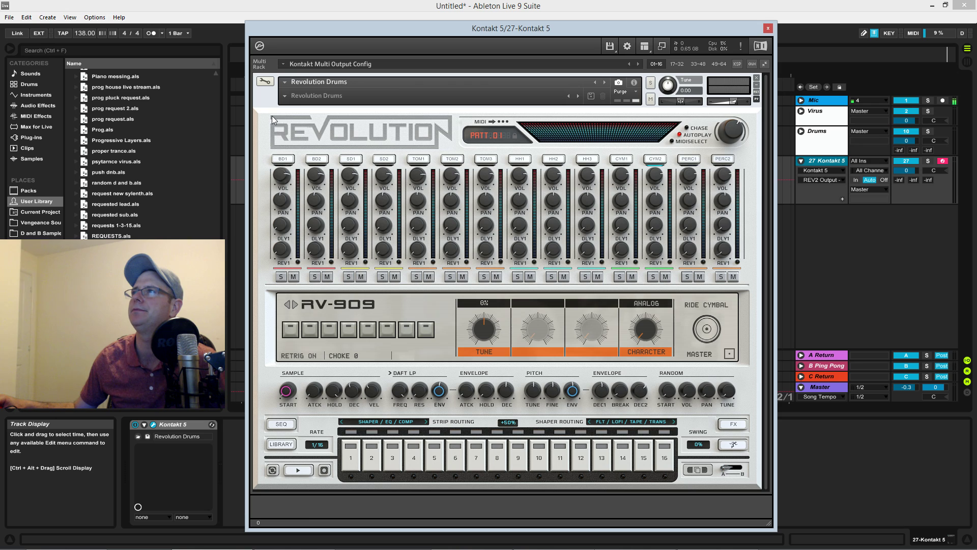
# - Peek at Kontakt's buses, insert effects, send effects and modulation envelopes, then return to Revolution
pyautogui.click(266, 83)
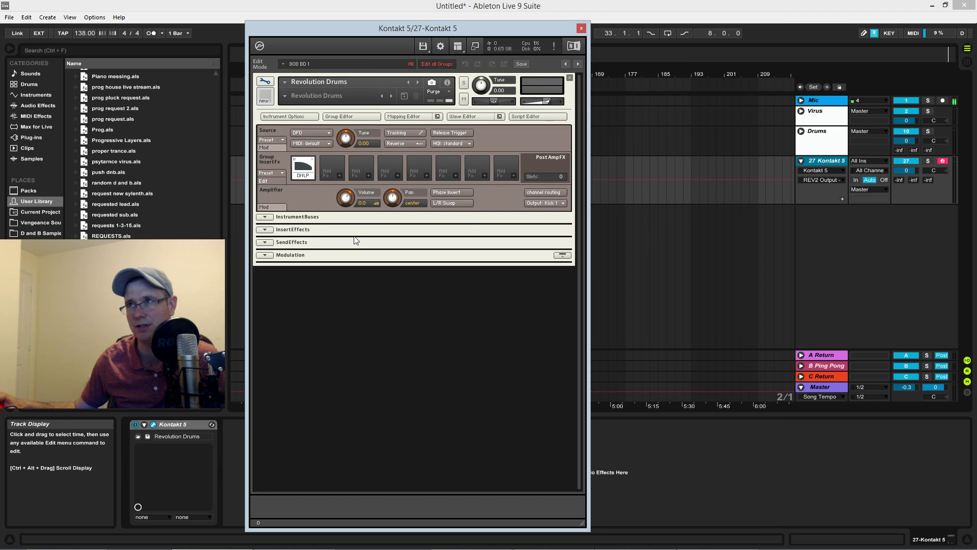
pyautogui.click(272, 217)
pyautogui.click(272, 218)
pyautogui.click(265, 230)
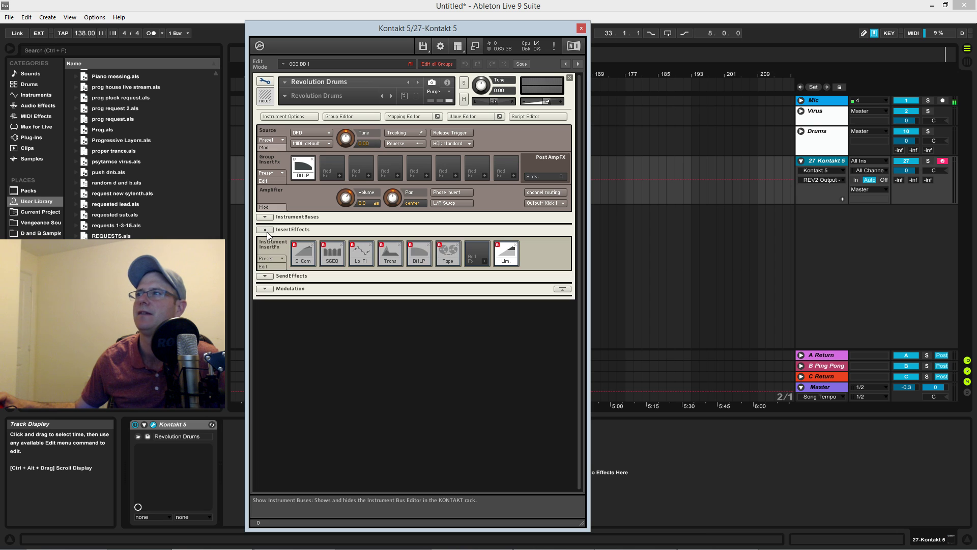
pyautogui.click(265, 230)
pyautogui.click(265, 242)
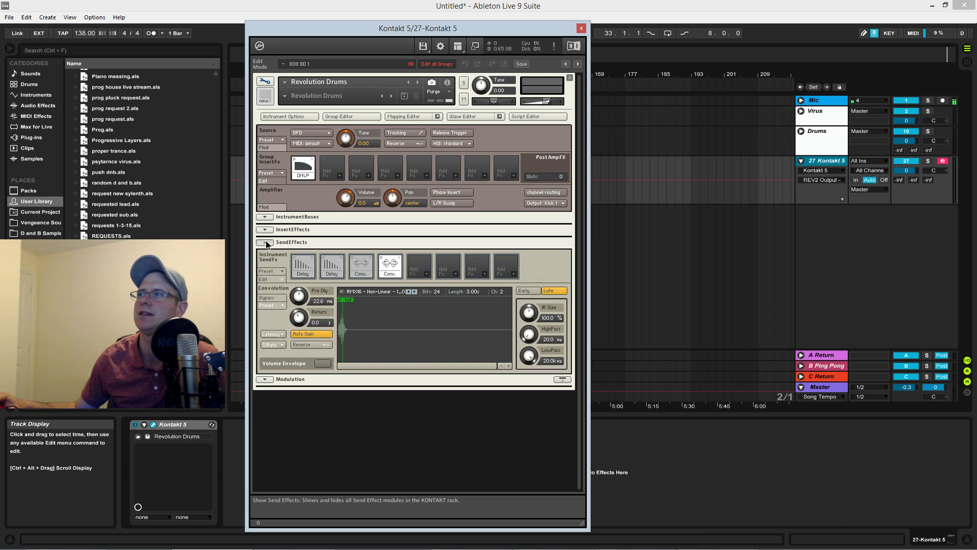
pyautogui.click(265, 242)
pyautogui.click(265, 255)
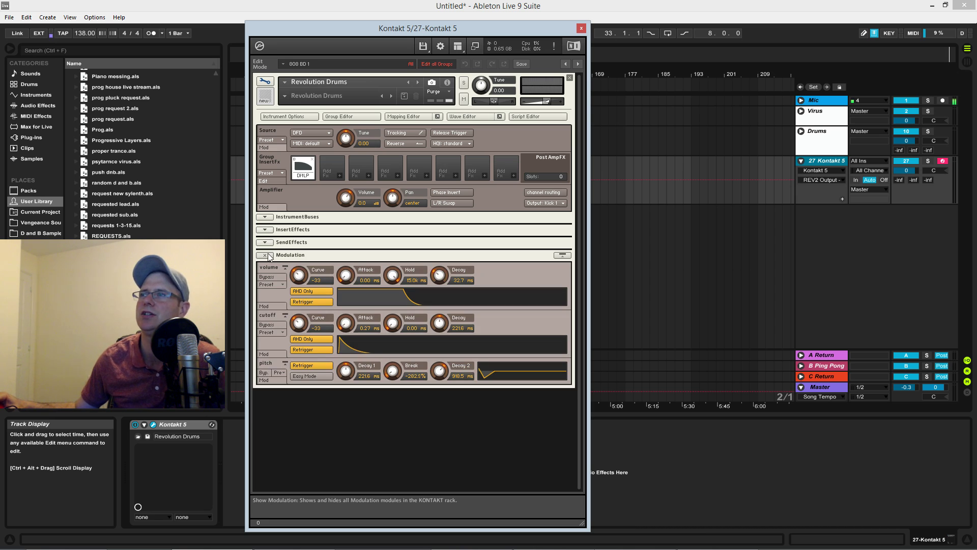
pyautogui.click(265, 255)
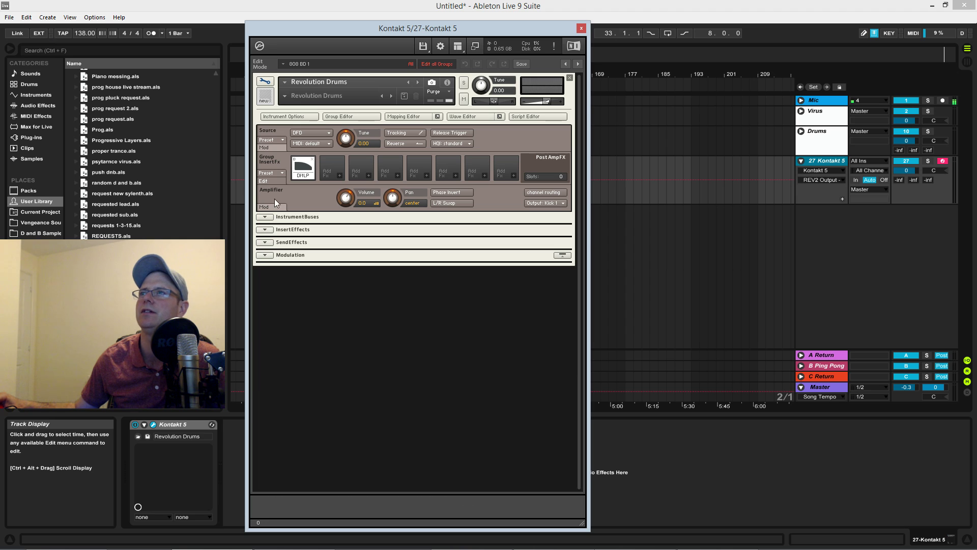
pyautogui.click(266, 83)
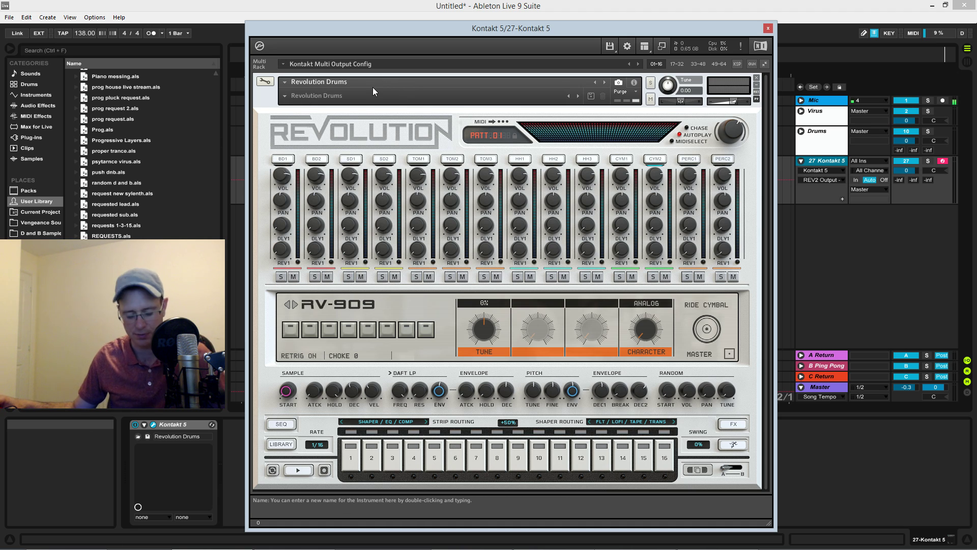
# - Load the RV808 - Analog kit from the 1 Drum Machines snapshots
pyautogui.click(285, 99)
pyautogui.moveTo(315, 104)
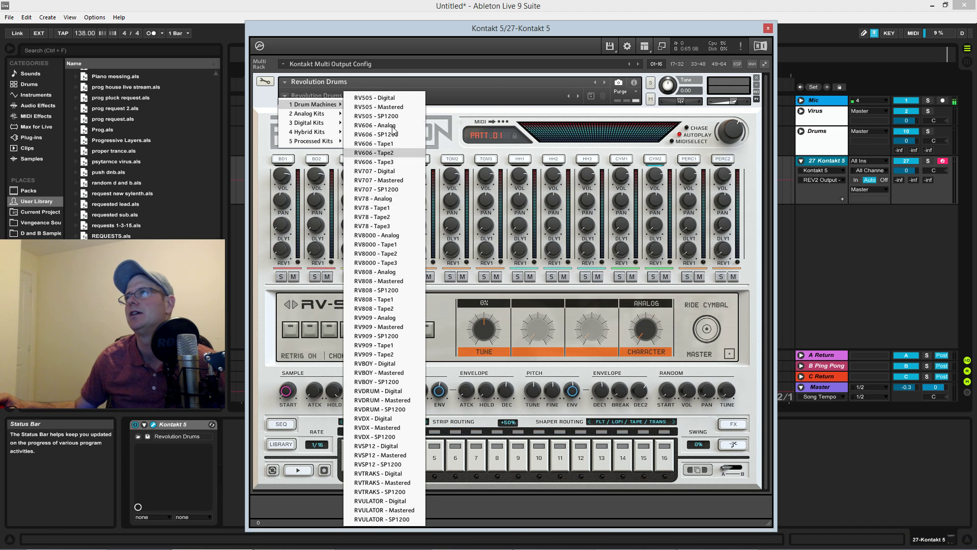
pyautogui.click(393, 277)
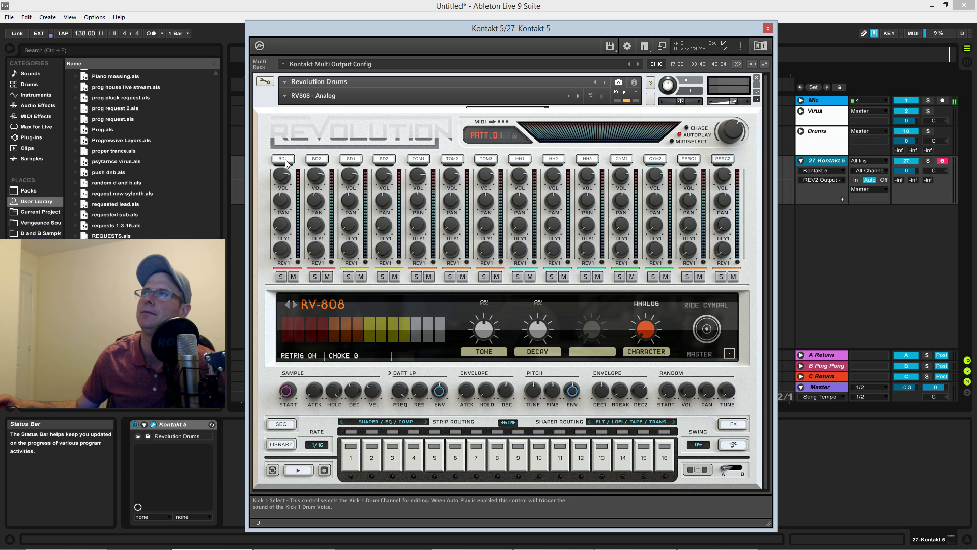
# - Audition the RV-808 SD2 snare, HH2 hi-hat, PERC1 rim and PERC2 clap voices
pyautogui.click(384, 159)
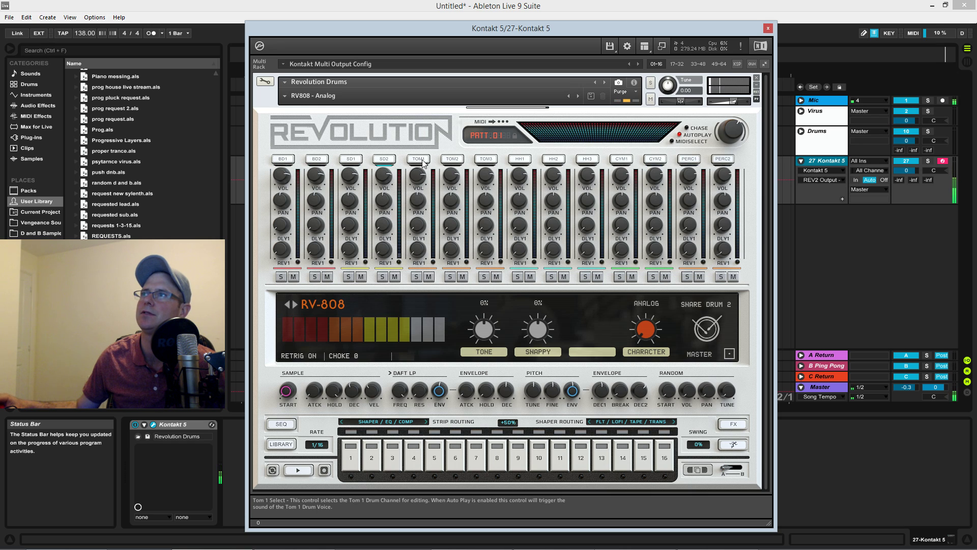
pyautogui.click(553, 158)
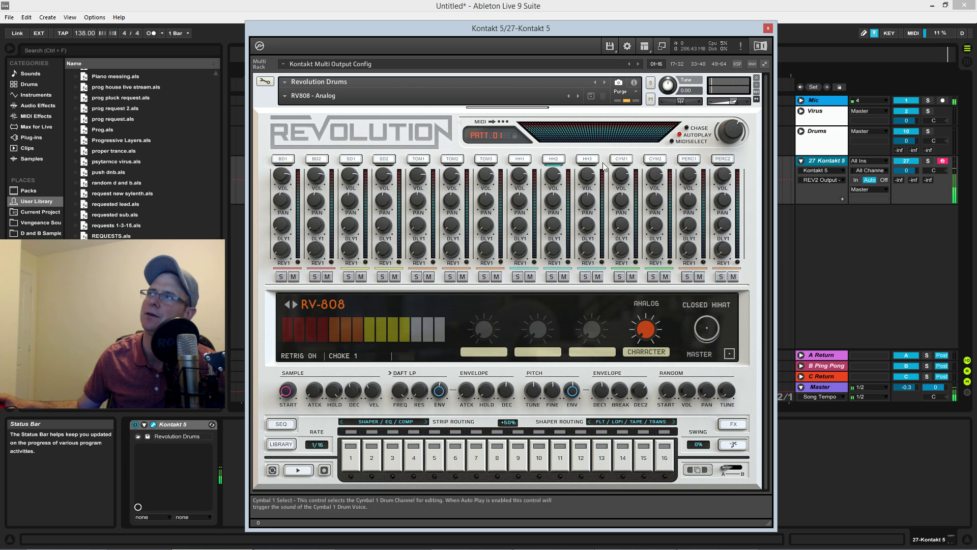
pyautogui.click(656, 158)
pyautogui.click(689, 159)
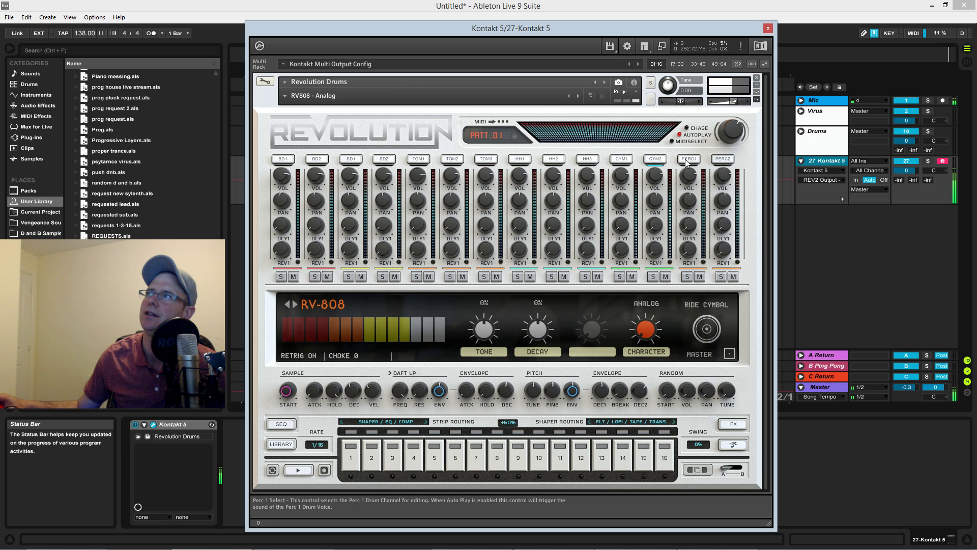
pyautogui.click(721, 159)
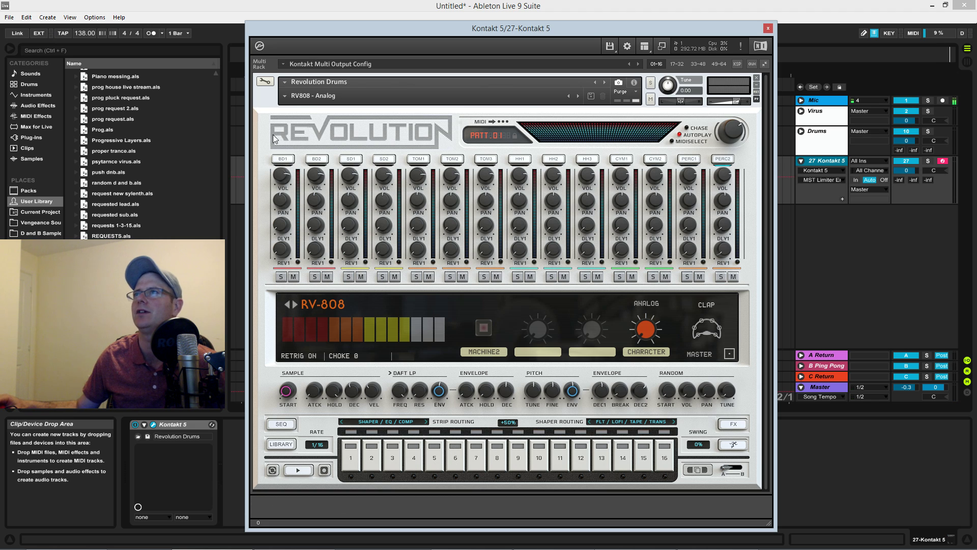
# - Glance at the kit list, then check the clap's output routing and leave it on Master
pyautogui.click(286, 96)
pyautogui.moveTo(311, 105)
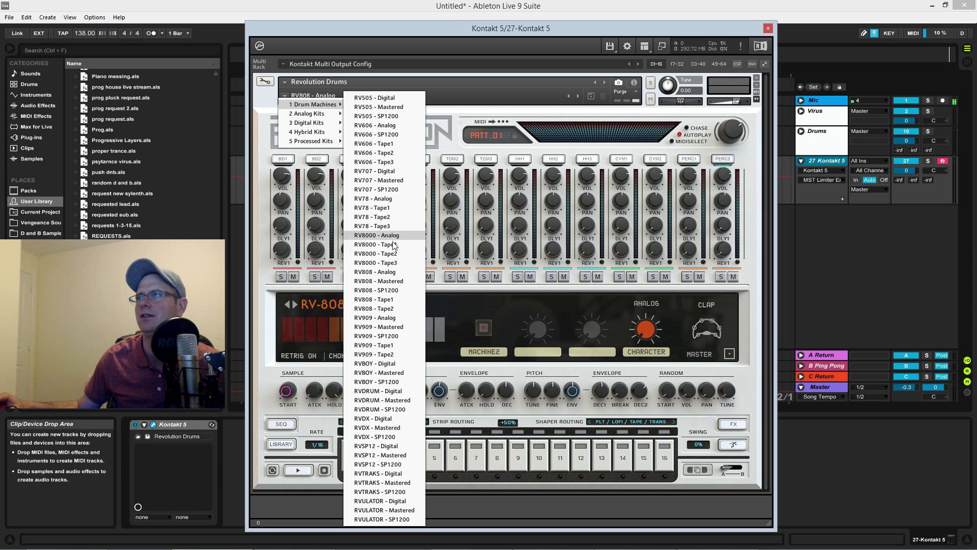
pyautogui.click(502, 308)
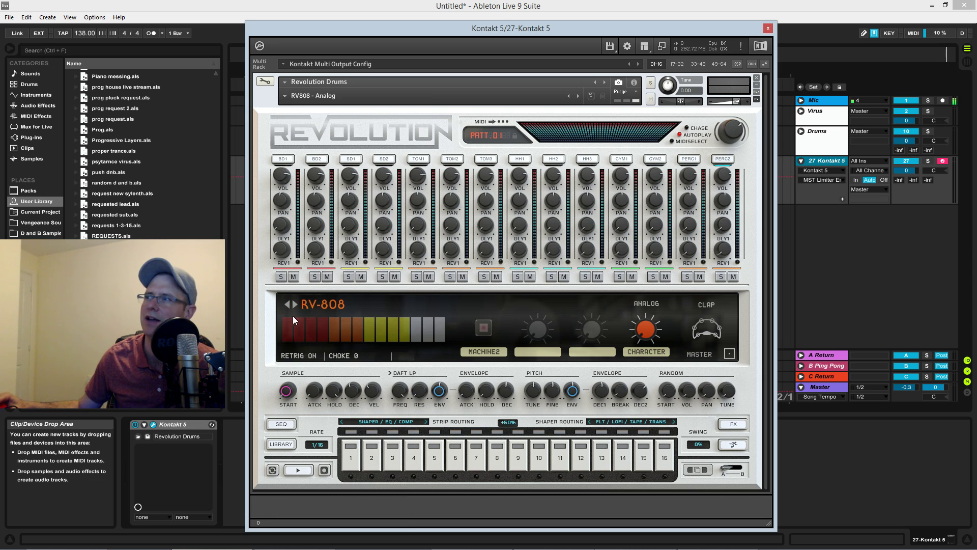
pyautogui.click(701, 354)
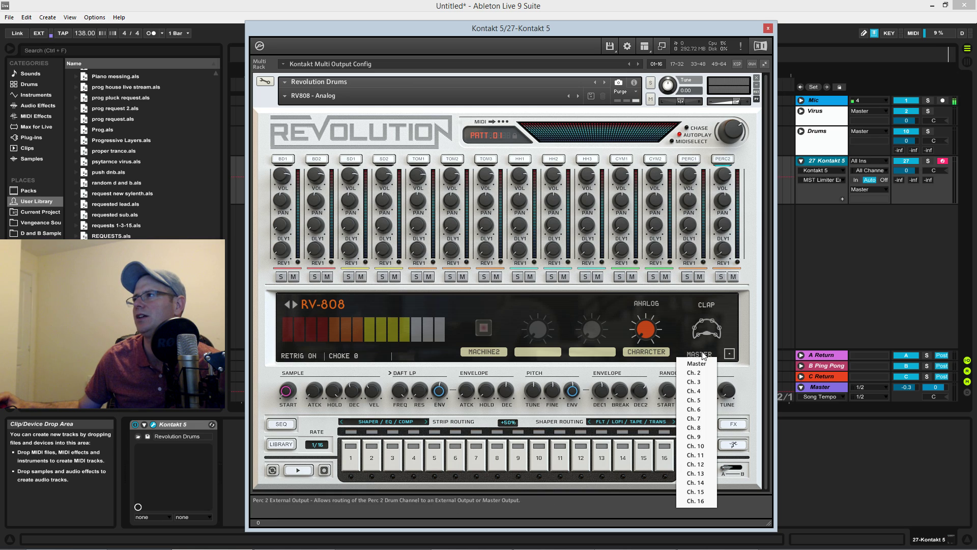
pyautogui.click(655, 312)
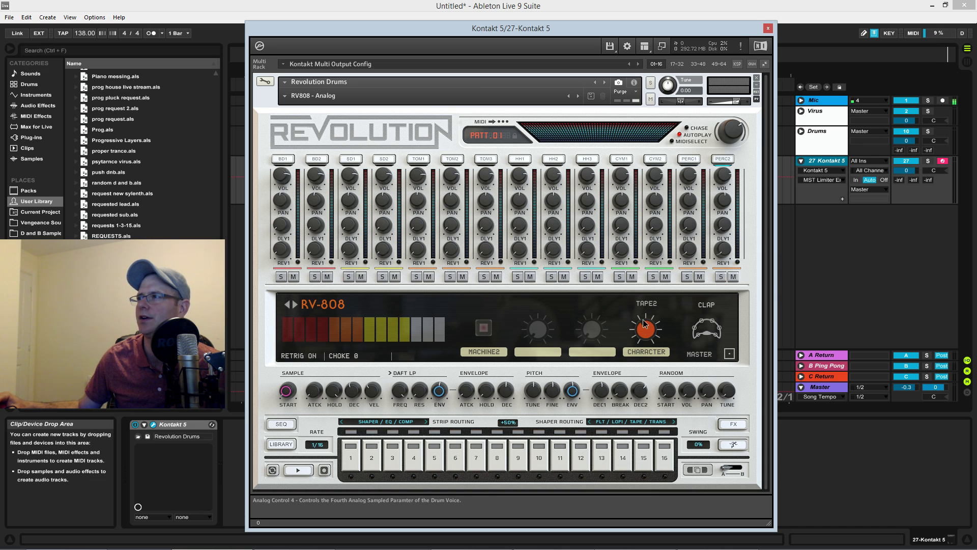
# - Try tape and other CHARACTER settings on the clap, ending back on ANALOG
pyautogui.moveTo(644, 321); pyautogui.dragTo(648, 323)
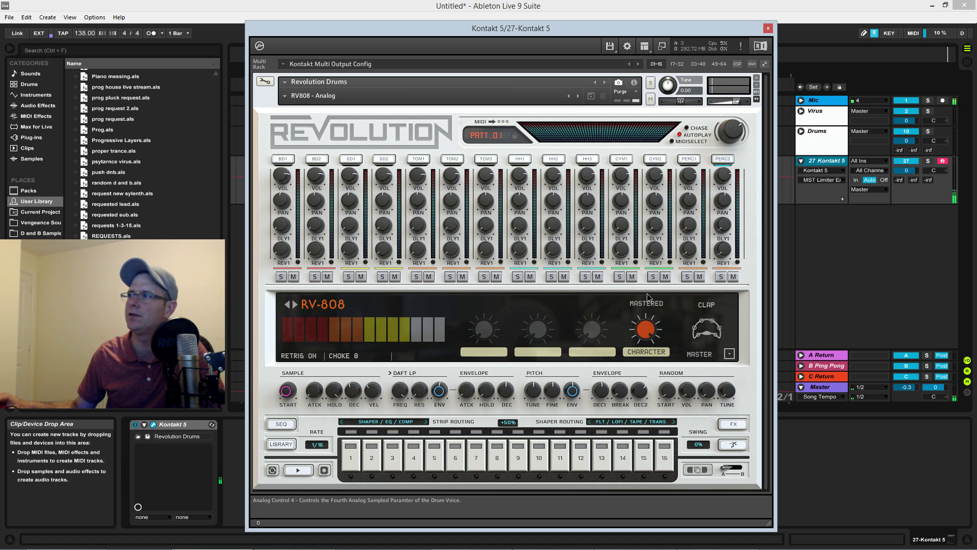
pyautogui.click(648, 294)
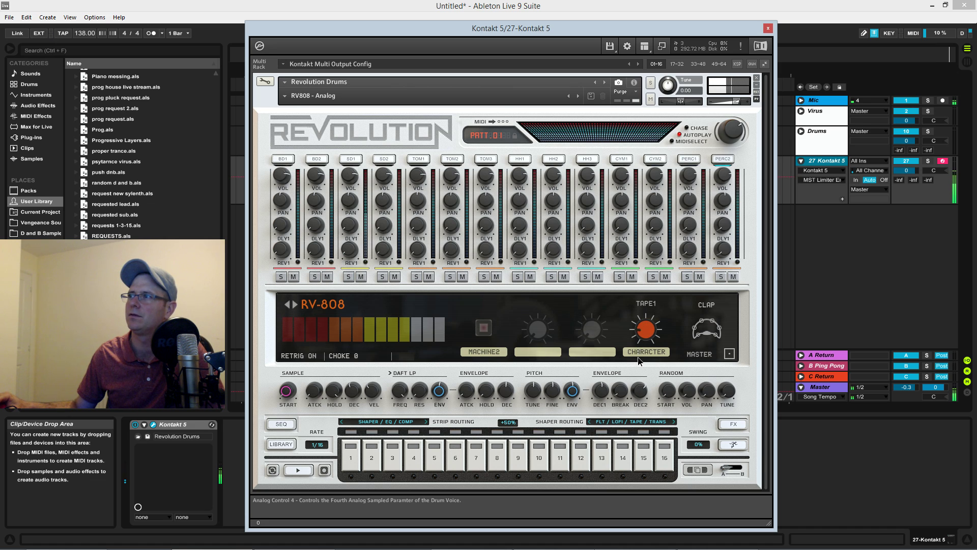
pyautogui.click(646, 333)
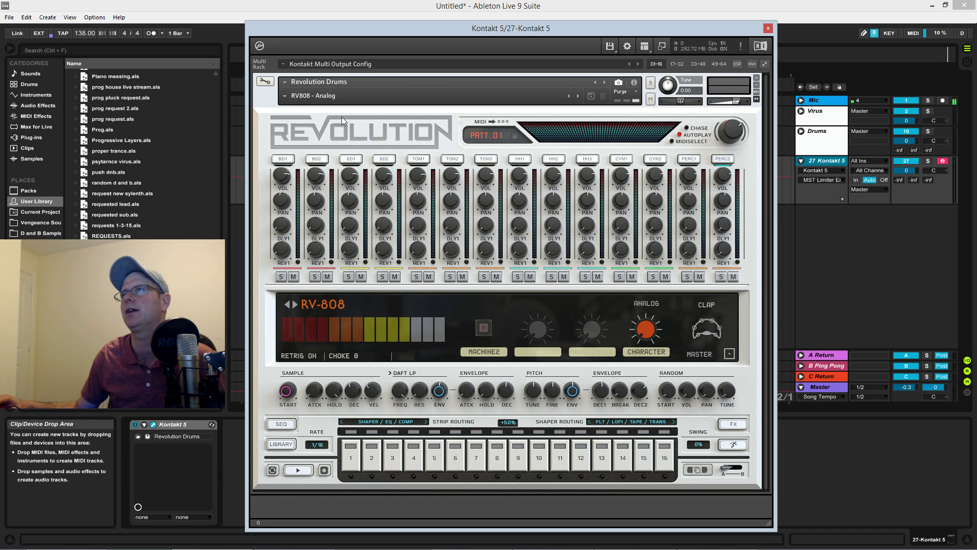
# - Load the RVSP12 - Digital kit from the snapshot list
pyautogui.click(311, 96)
pyautogui.moveTo(300, 104)
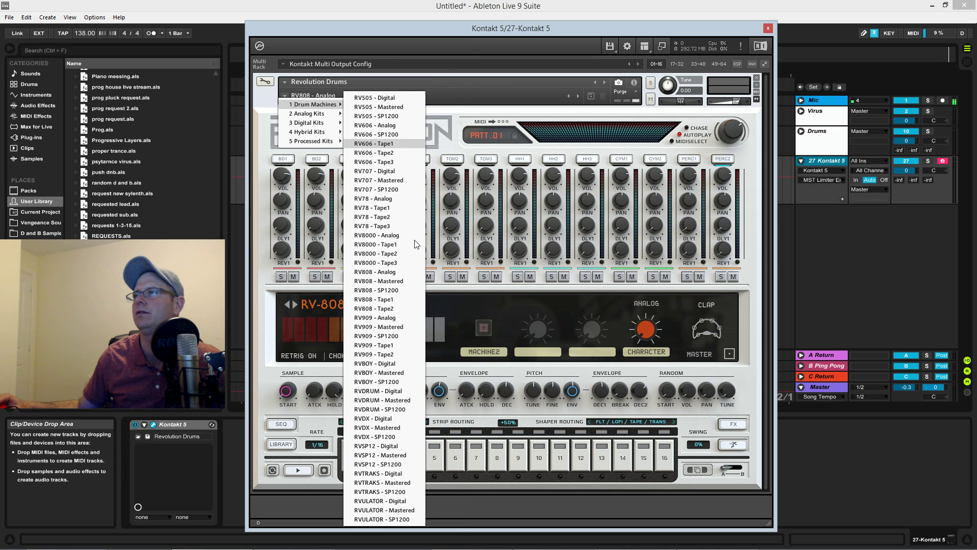
pyautogui.click(383, 445)
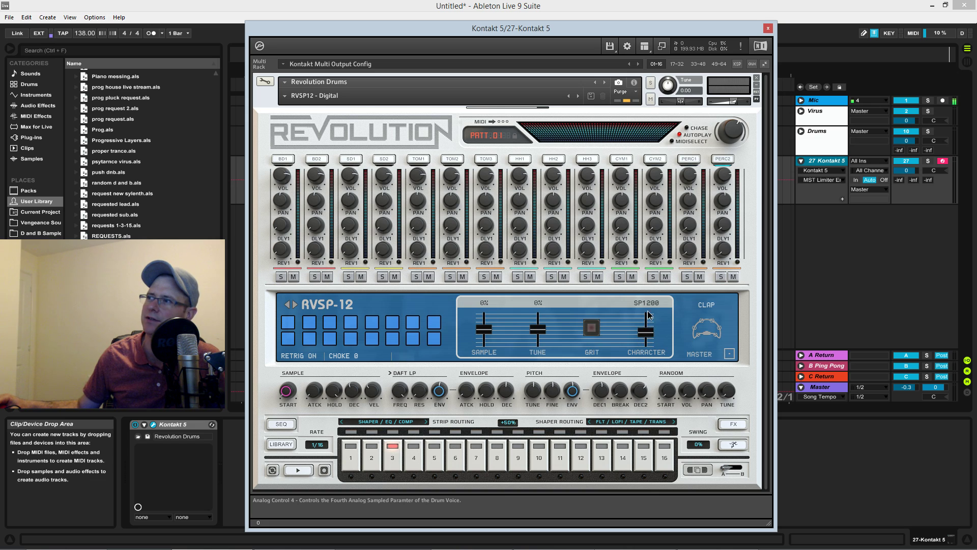
# - Set the clap character to SP1200, lower its SAMPLE setting and check the alternative clap samples
pyautogui.moveTo(649, 340); pyautogui.dragTo(656, 325)
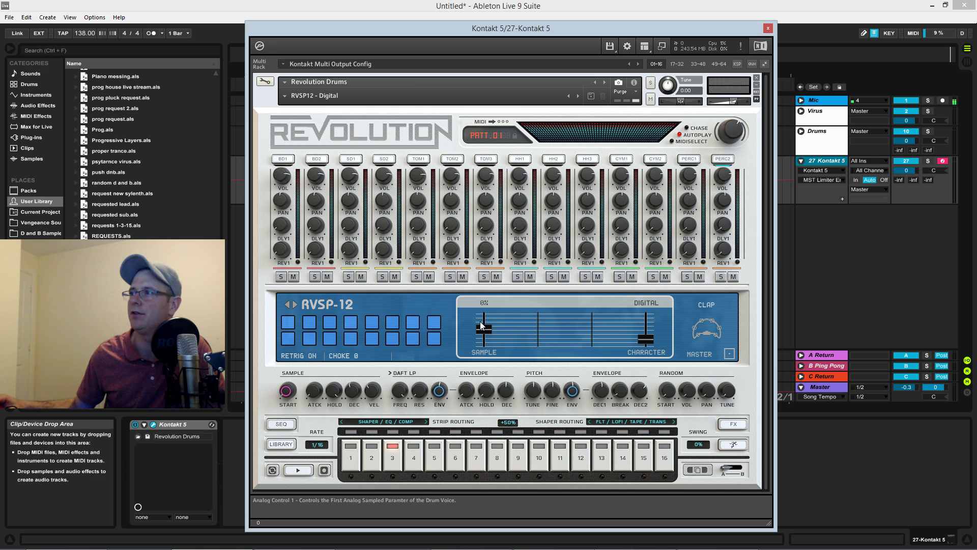
pyautogui.moveTo(481, 325); pyautogui.dragTo(483, 346)
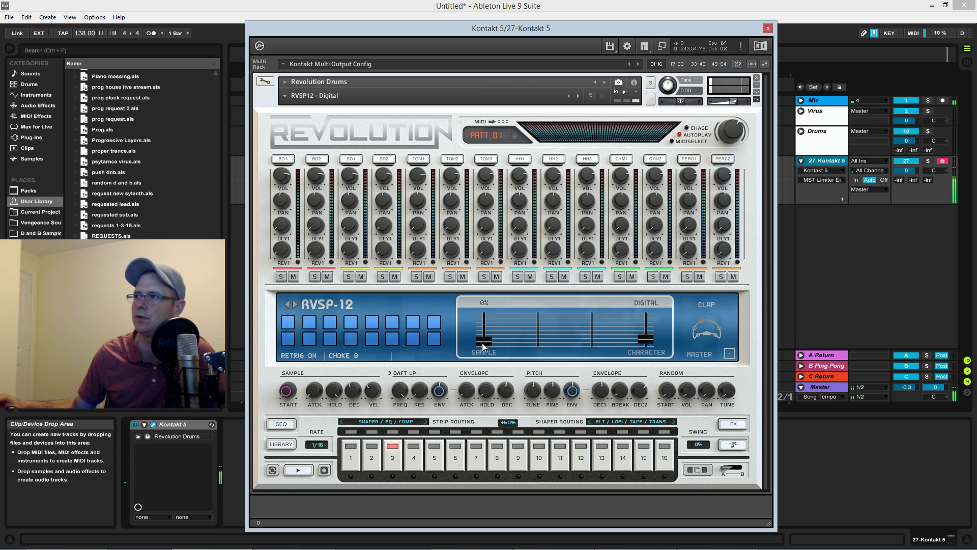
pyautogui.click(706, 305)
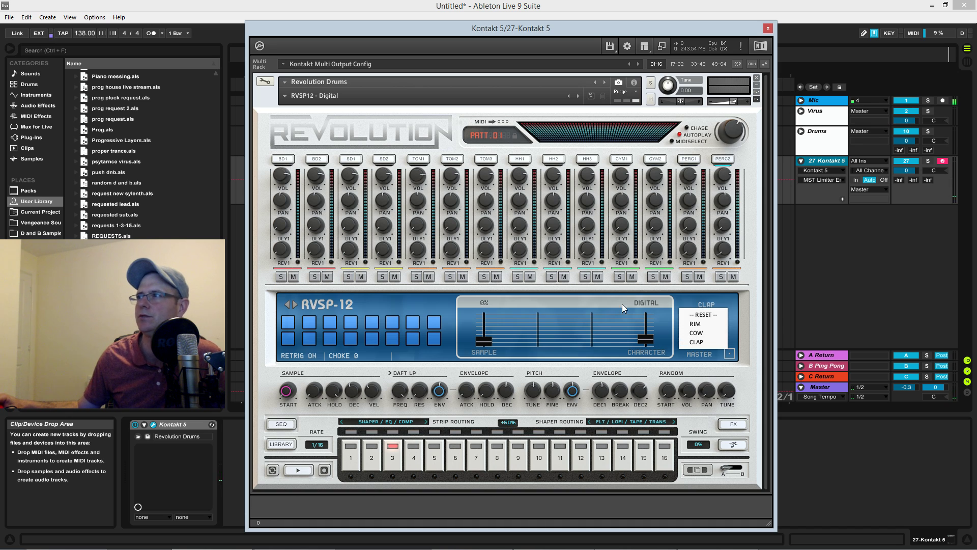
pyautogui.click(286, 96)
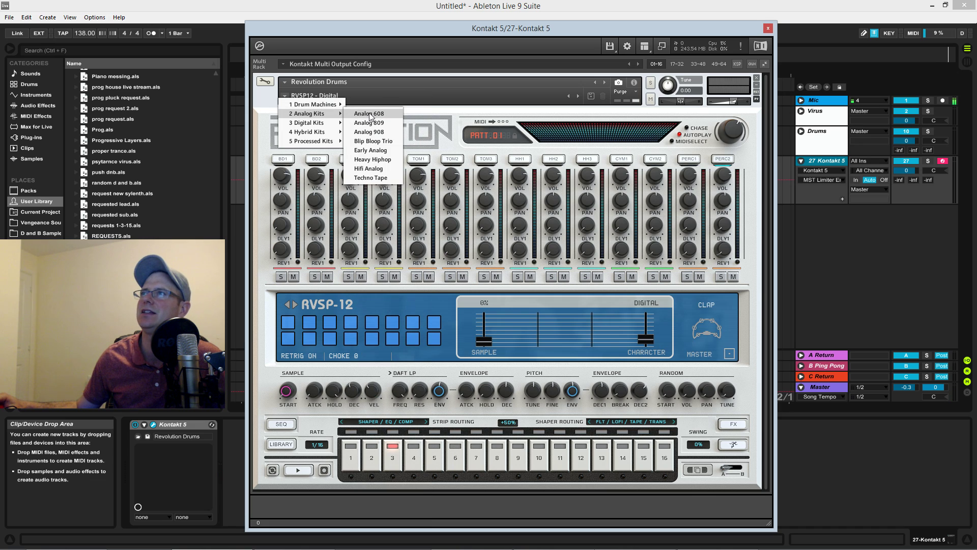
# - Load the Early Analog kit and audition its BD2, SD1, SD2 and TOM2 voices
pyautogui.click(374, 151)
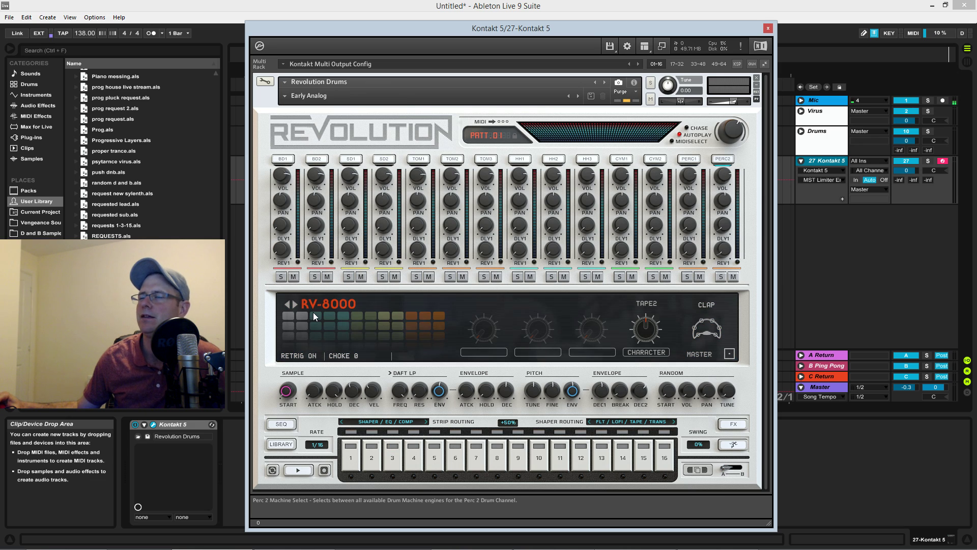
pyautogui.click(315, 159)
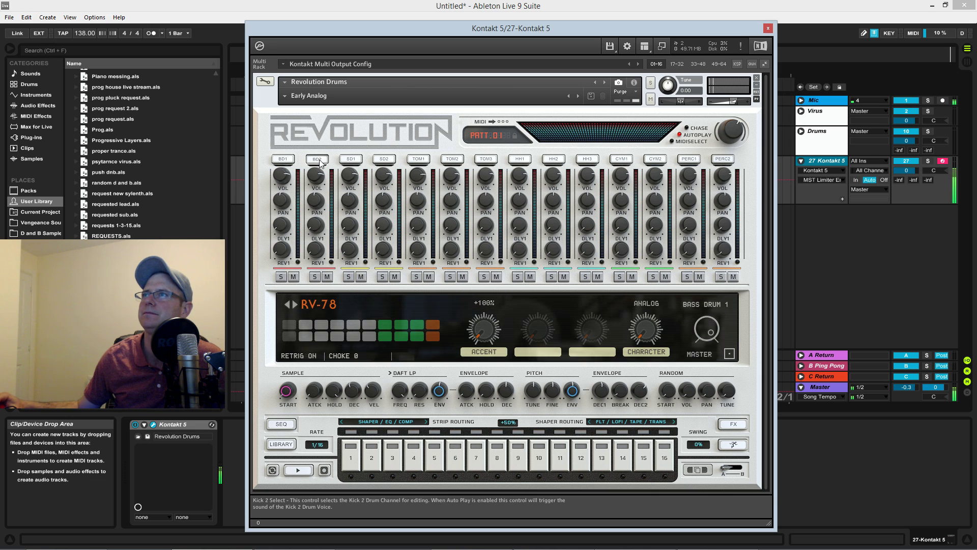
pyautogui.click(352, 160)
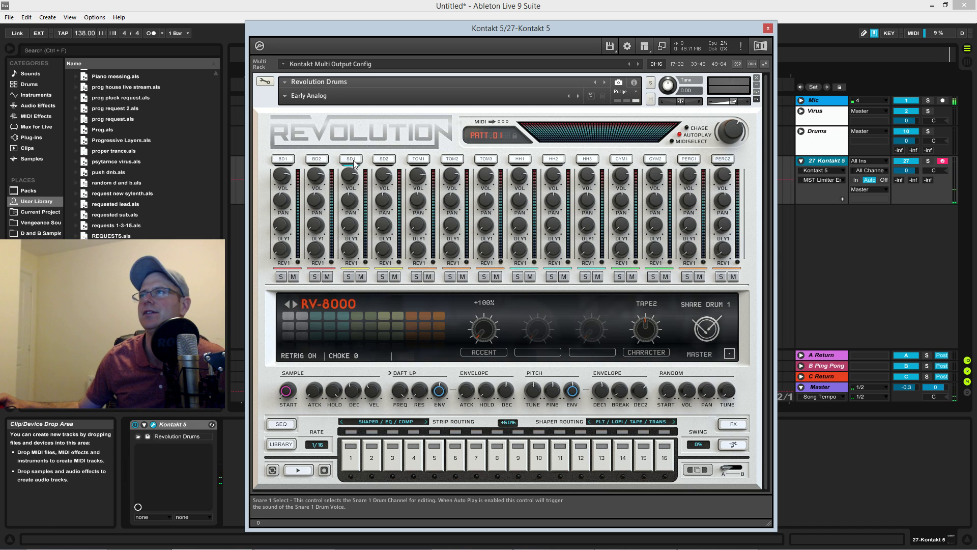
pyautogui.click(380, 159)
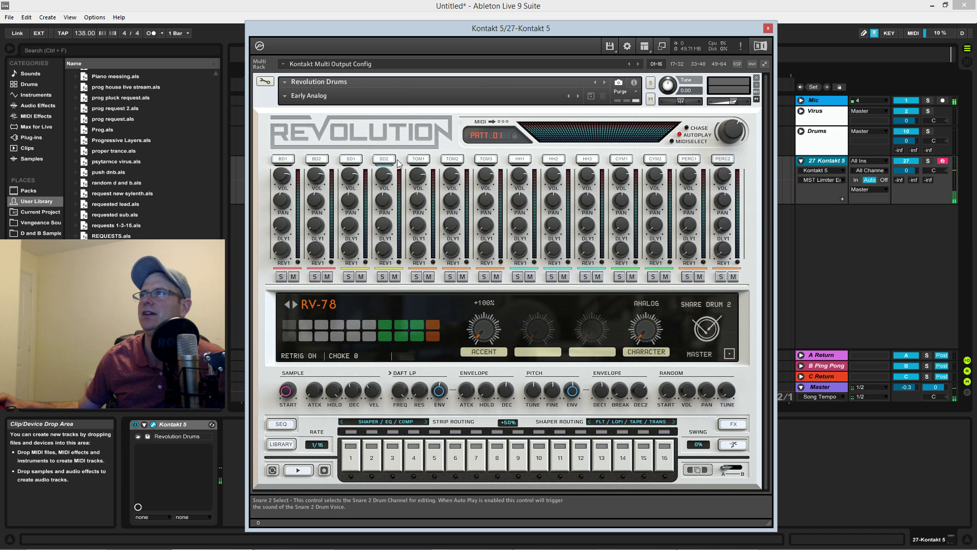
pyautogui.click(452, 159)
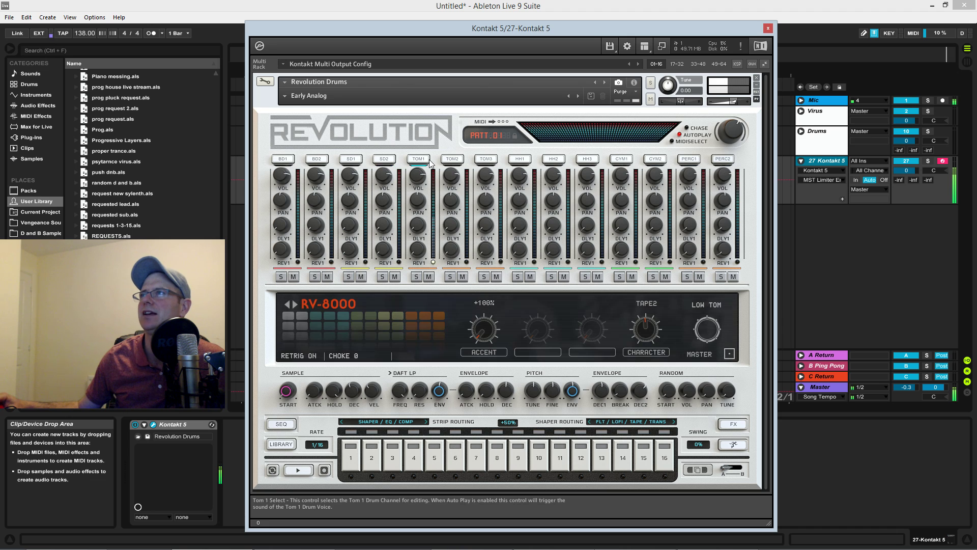
# - Audition the Early Analog hi-hat, cymbal, PERC1 and PERC2 clap voices
pyautogui.click(519, 160)
pyautogui.click(555, 160)
pyautogui.click(592, 160)
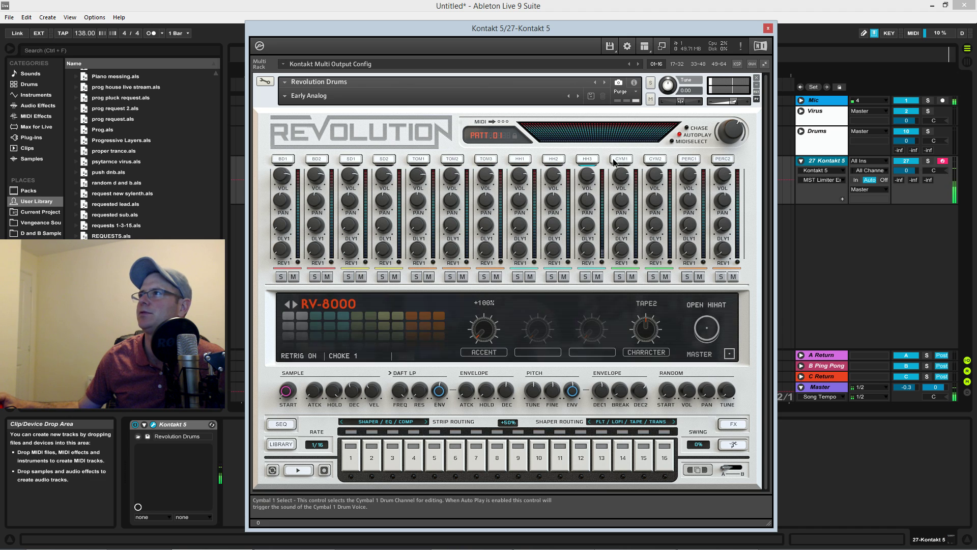
pyautogui.click(622, 159)
pyautogui.click(655, 159)
pyautogui.click(688, 159)
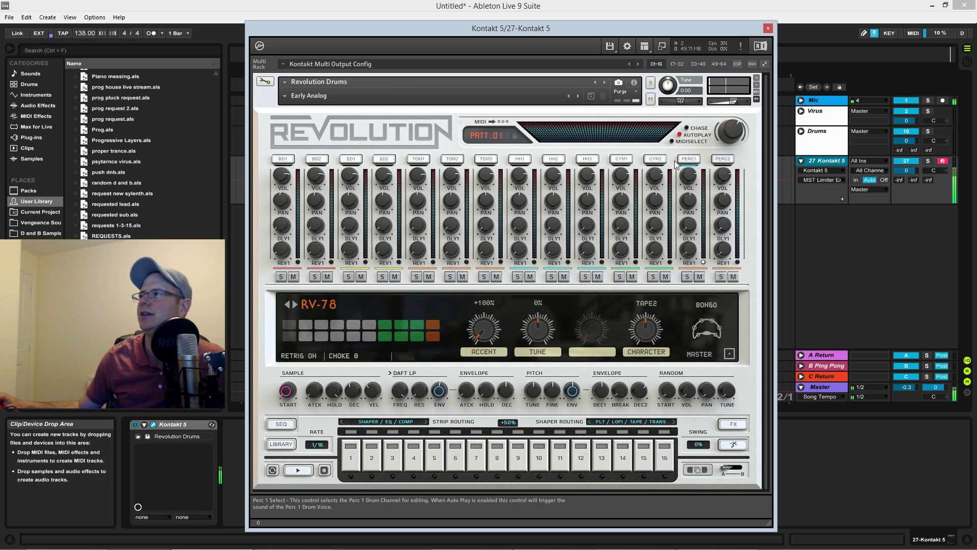
pyautogui.click(720, 159)
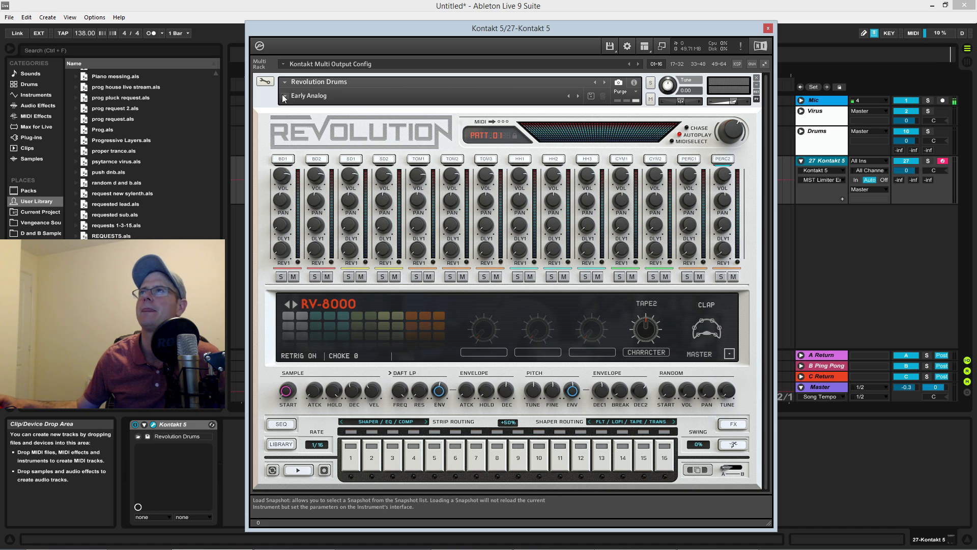
pyautogui.click(371, 98)
# - Audition Concrete Jungle's BD1, BD2, SD1, SD2 and first two tom voices
pyautogui.moveTo(326, 104)
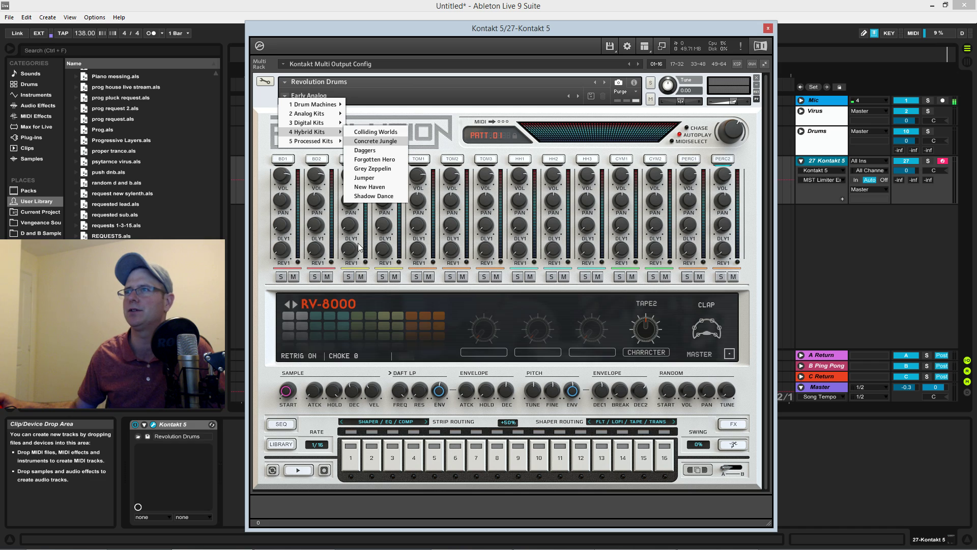
pyautogui.click(314, 163)
pyautogui.click(285, 161)
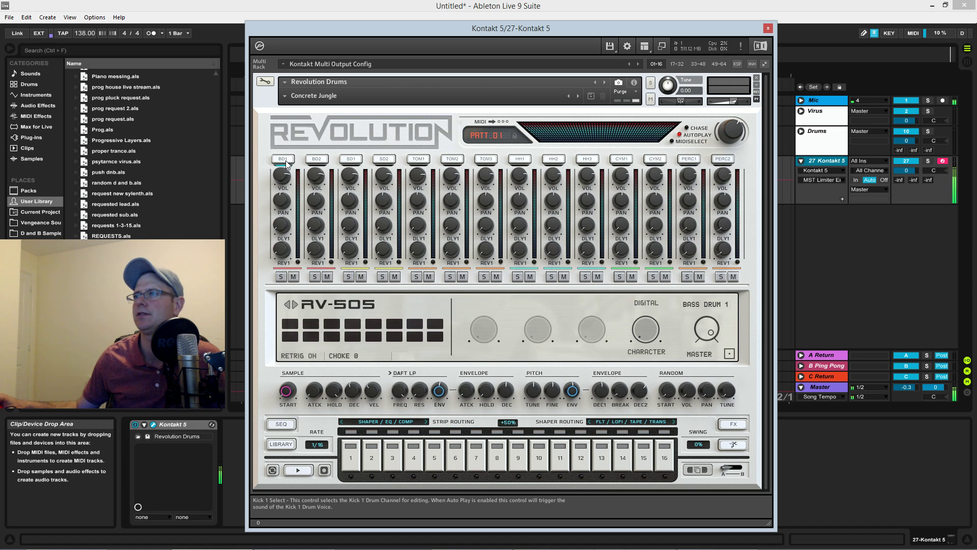
pyautogui.click(318, 160)
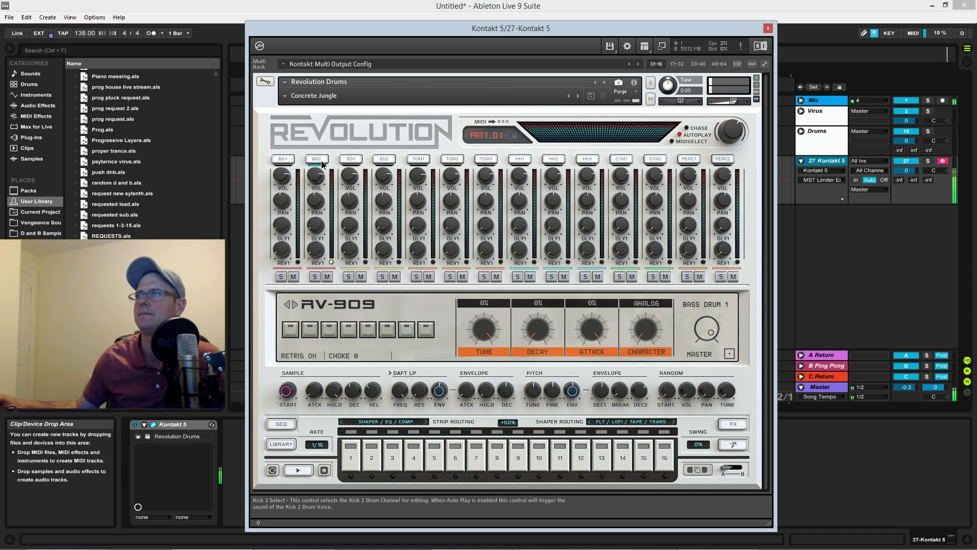
pyautogui.click(354, 160)
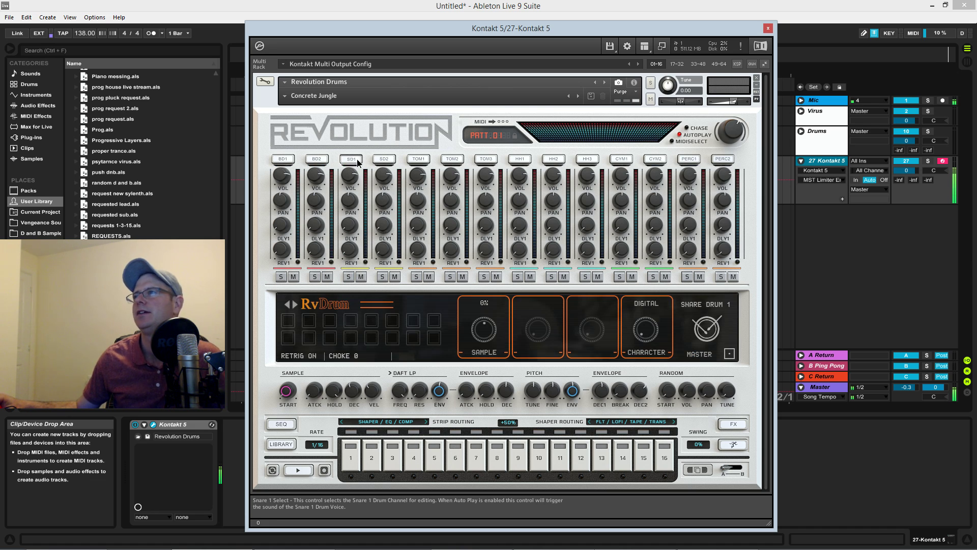
pyautogui.click(385, 160)
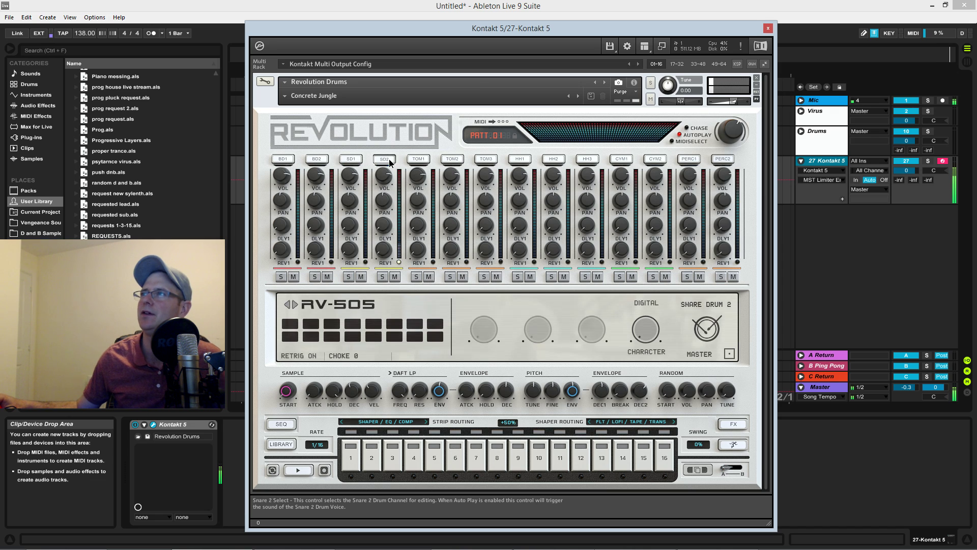
pyautogui.click(416, 159)
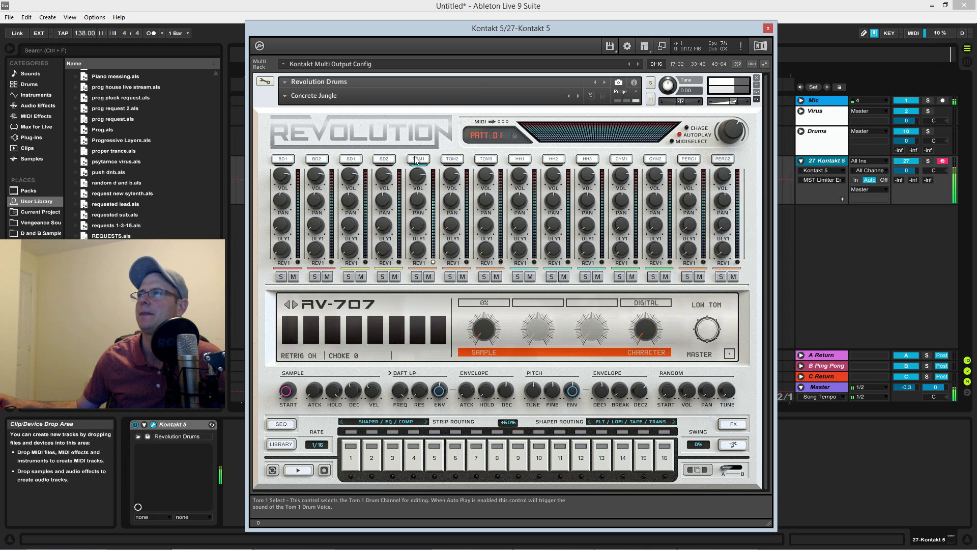
pyautogui.click(452, 159)
# - Audition Concrete Jungle's hi-hats, open hi-hat, cymbals, rim and clap voices
pyautogui.click(486, 159)
pyautogui.click(520, 159)
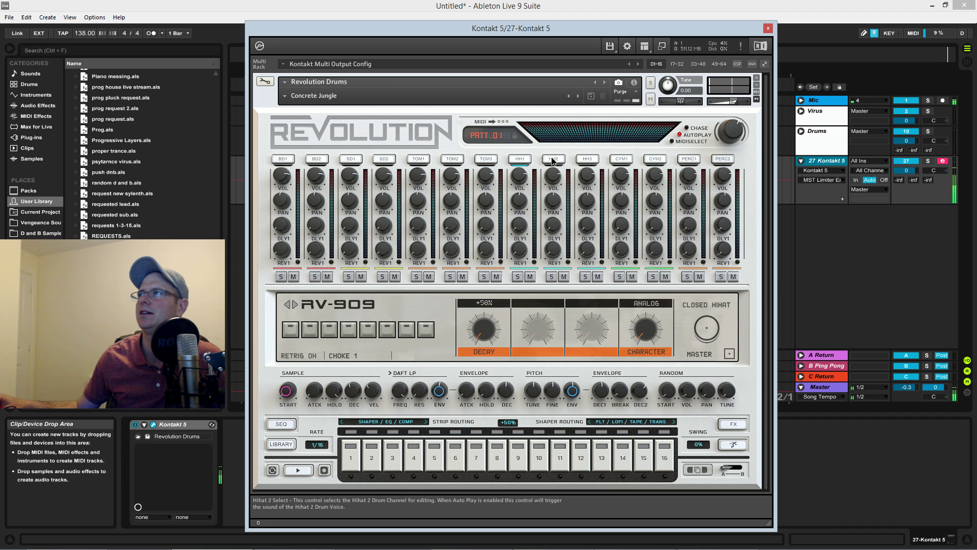
pyautogui.click(554, 160)
pyautogui.click(585, 159)
pyautogui.click(617, 159)
pyautogui.click(655, 159)
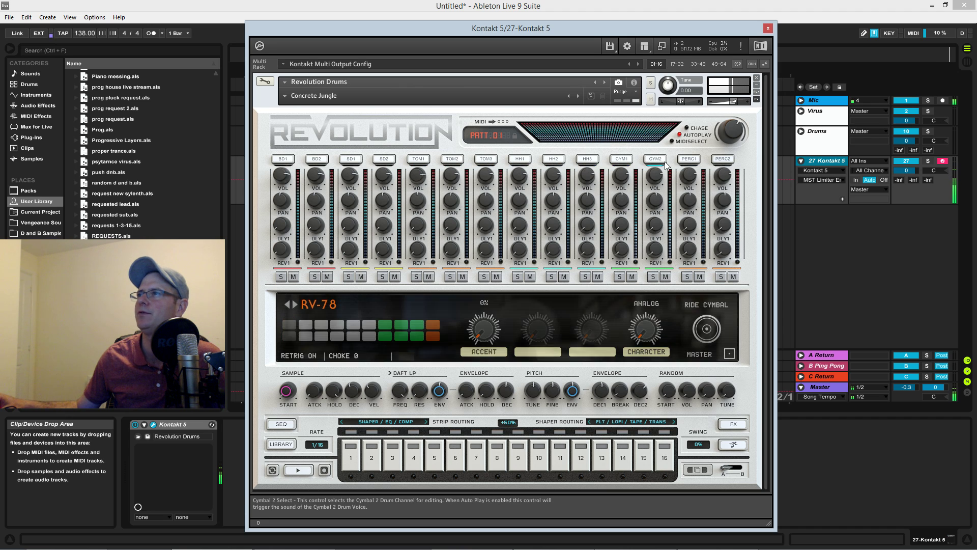
pyautogui.click(692, 160)
pyautogui.click(716, 161)
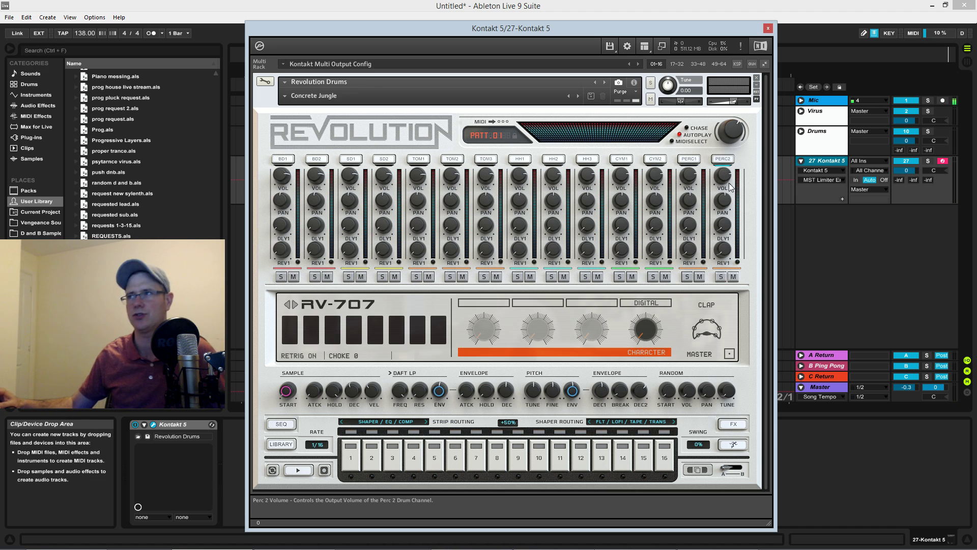
# - Replay the BD1, BD2, SD1 and low tom voices once more
pyautogui.click(283, 159)
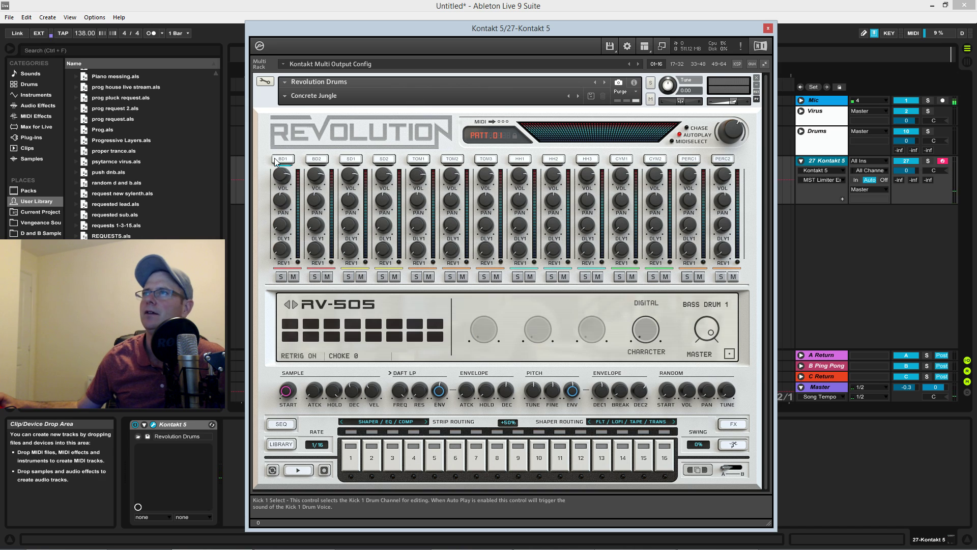
pyautogui.click(315, 160)
pyautogui.click(352, 160)
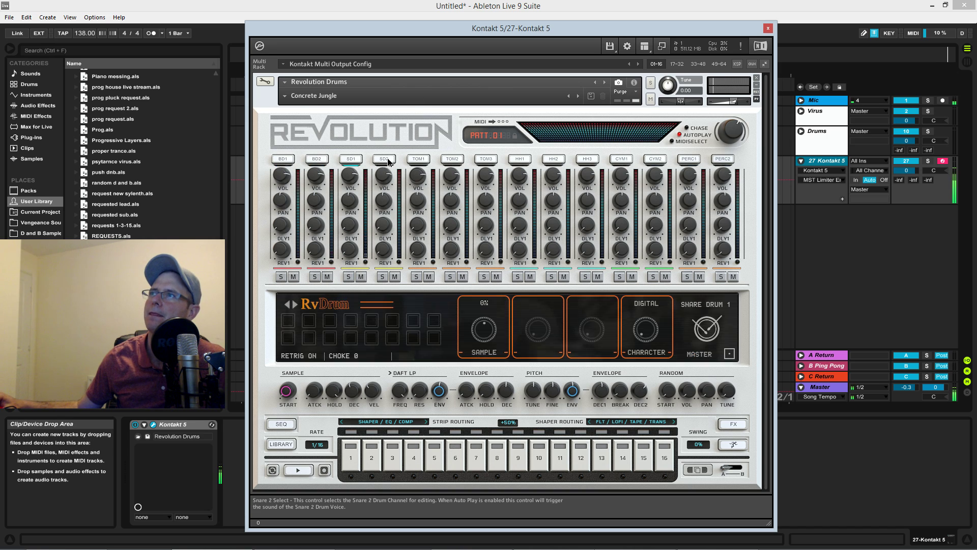
pyautogui.click(418, 158)
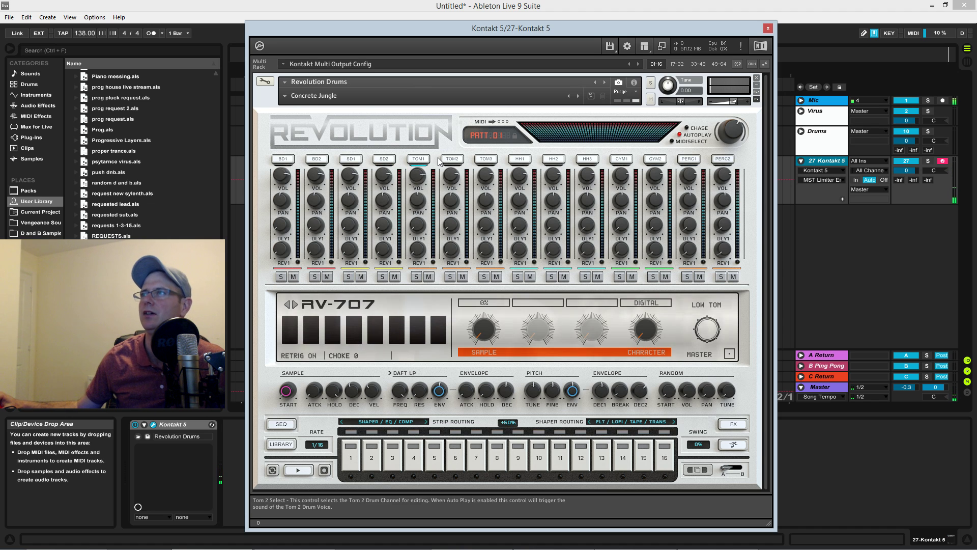
pyautogui.click(286, 94)
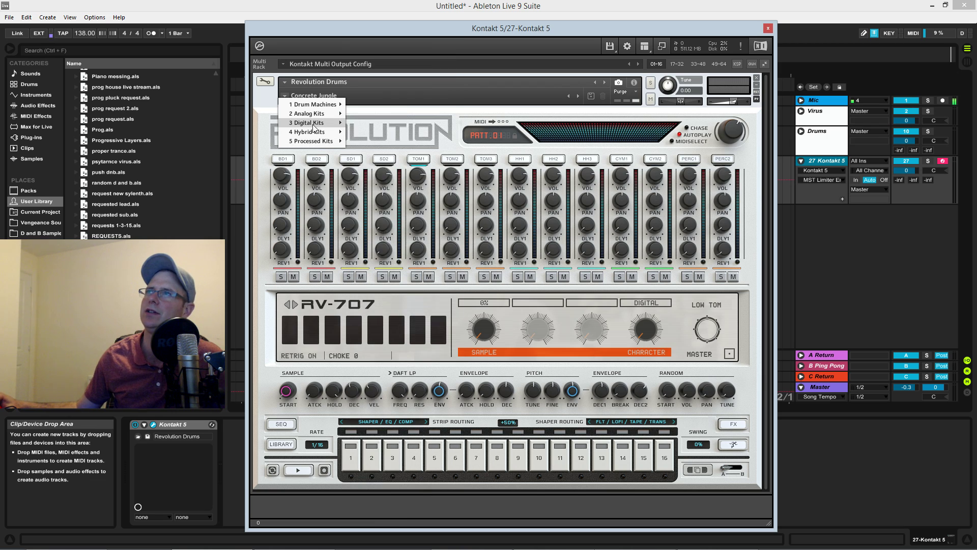
# - Load the Drum N Race kit from the 5 Processed Kits snapshots
pyautogui.moveTo(315, 122)
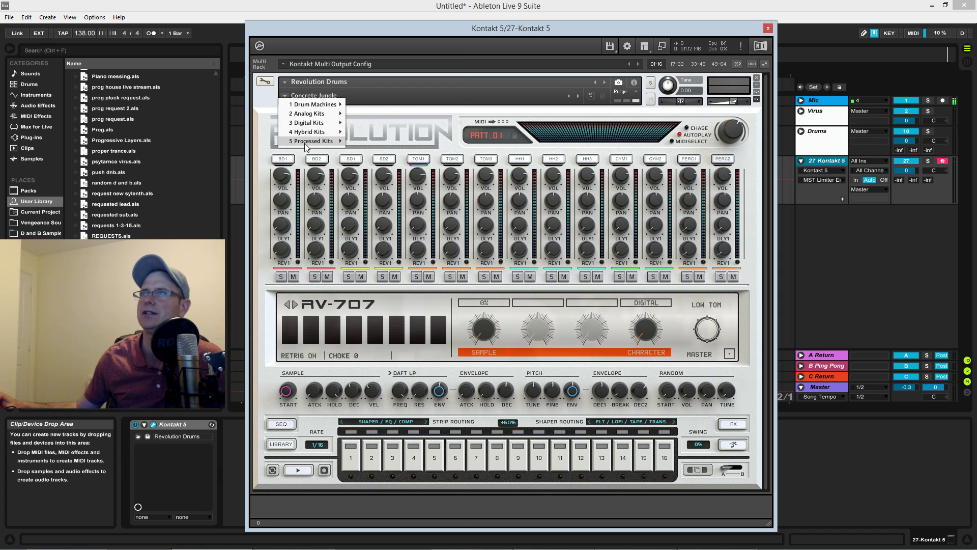
pyautogui.moveTo(306, 142)
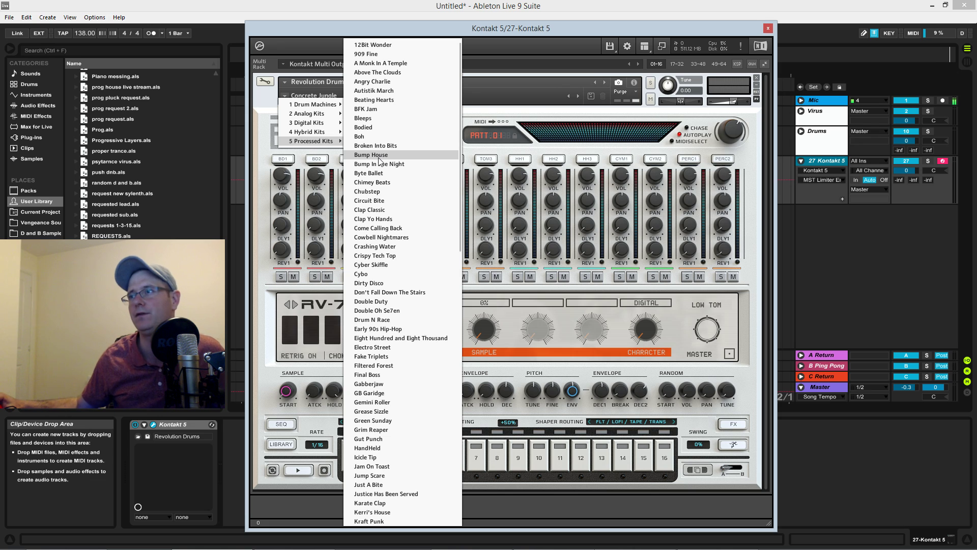
pyautogui.click(386, 320)
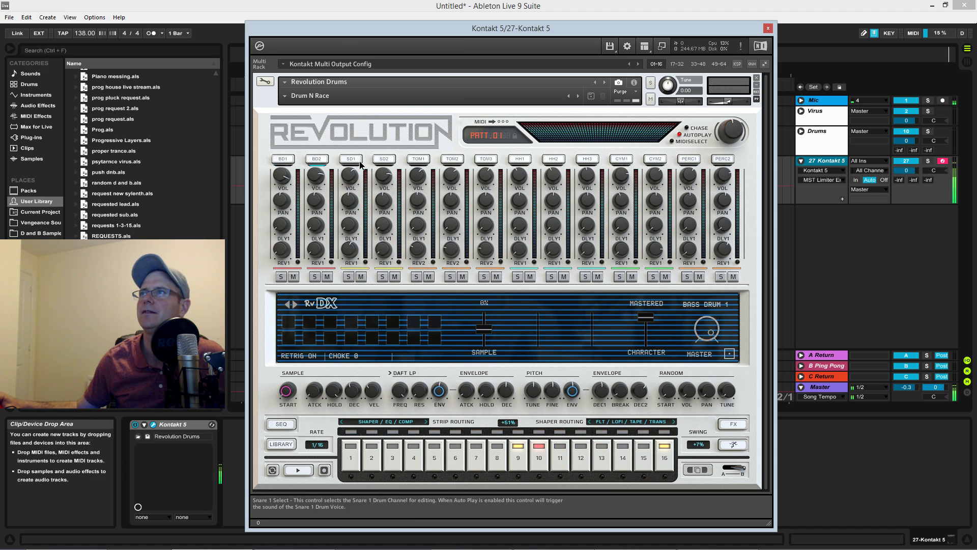
# - Audition Drum N Race's SD2 snare, three toms, closed hi-hat and crash cymbal
pyautogui.click(379, 160)
pyautogui.click(418, 160)
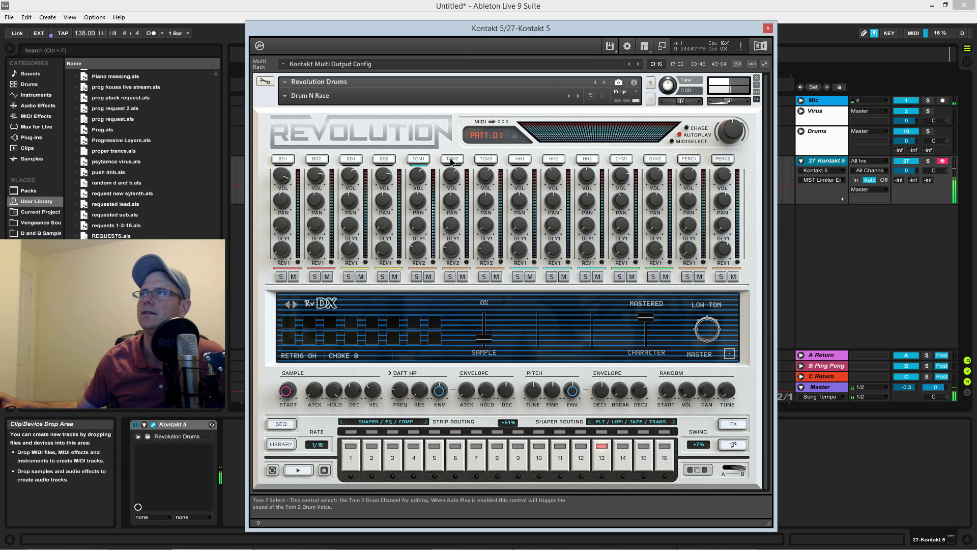
pyautogui.click(450, 159)
pyautogui.click(483, 160)
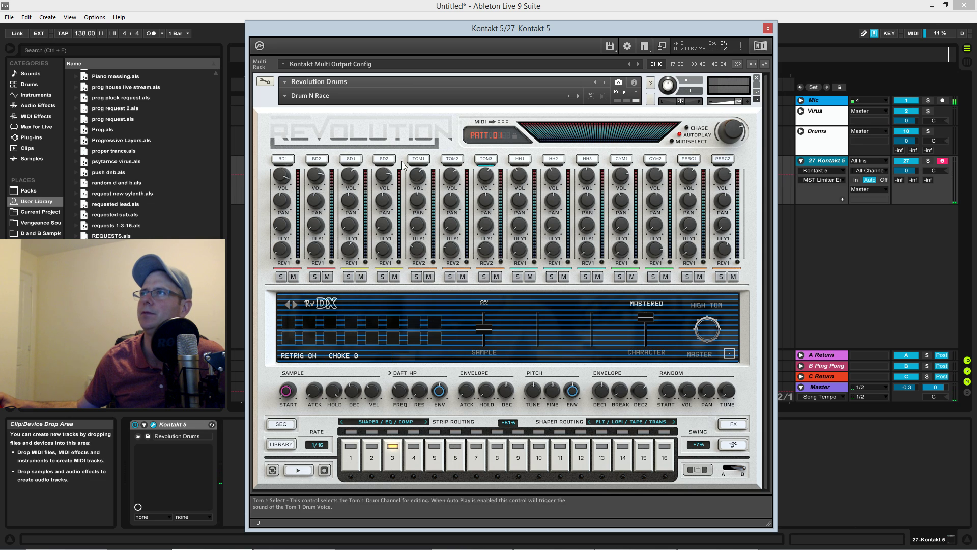
pyautogui.click(380, 160)
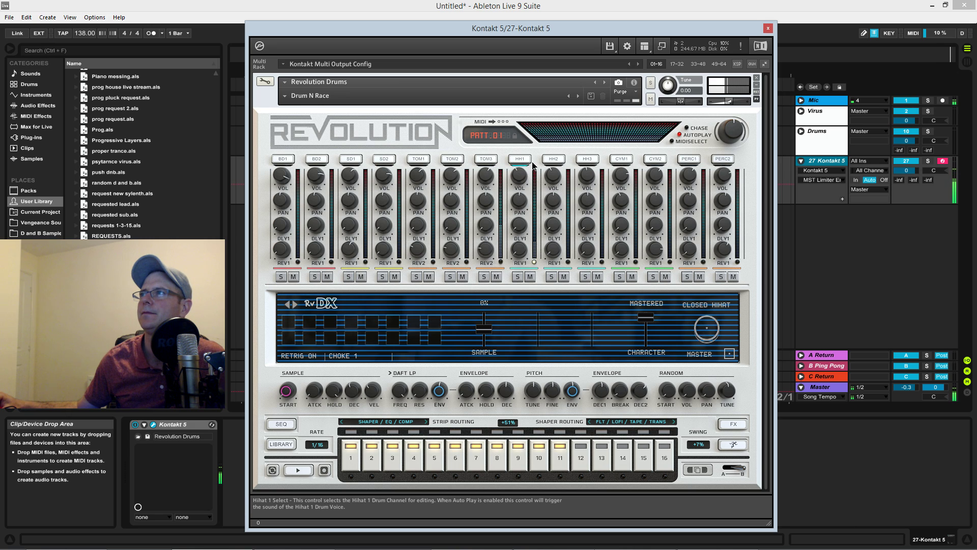
pyautogui.click(552, 160)
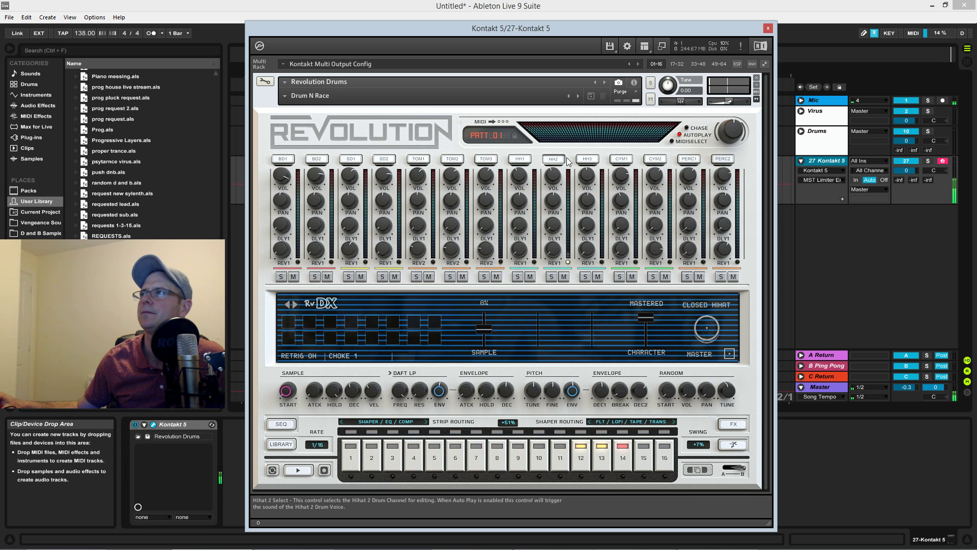
pyautogui.click(621, 159)
pyautogui.click(286, 96)
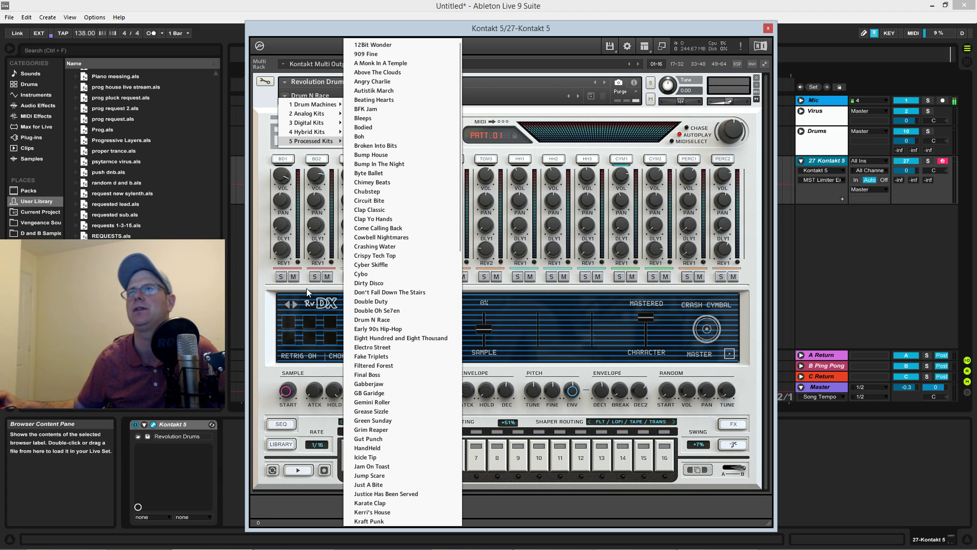
# - Scroll the processed kit list and dismiss the kit menus, keeping Drum N Race loaded
pyautogui.scroll(-2, 390, 414)
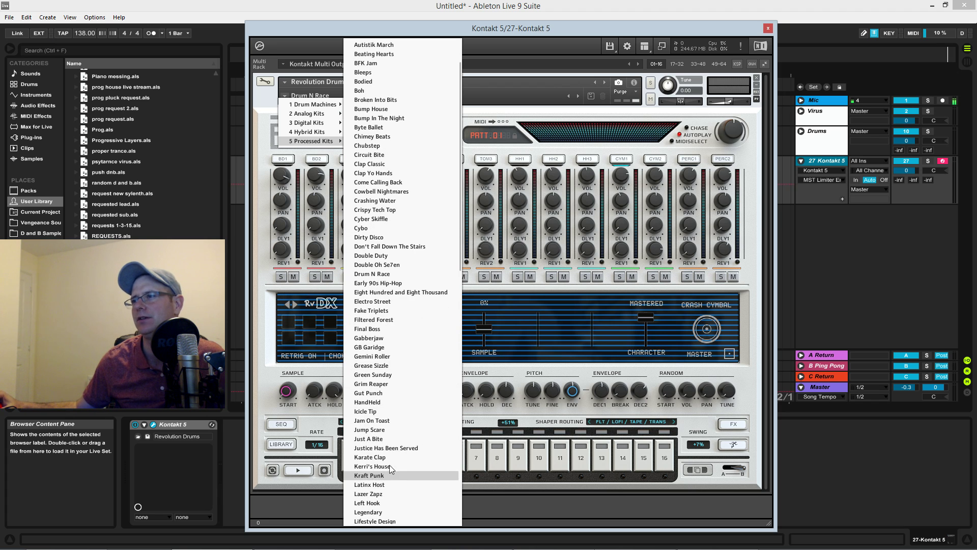
pyautogui.click(280, 139)
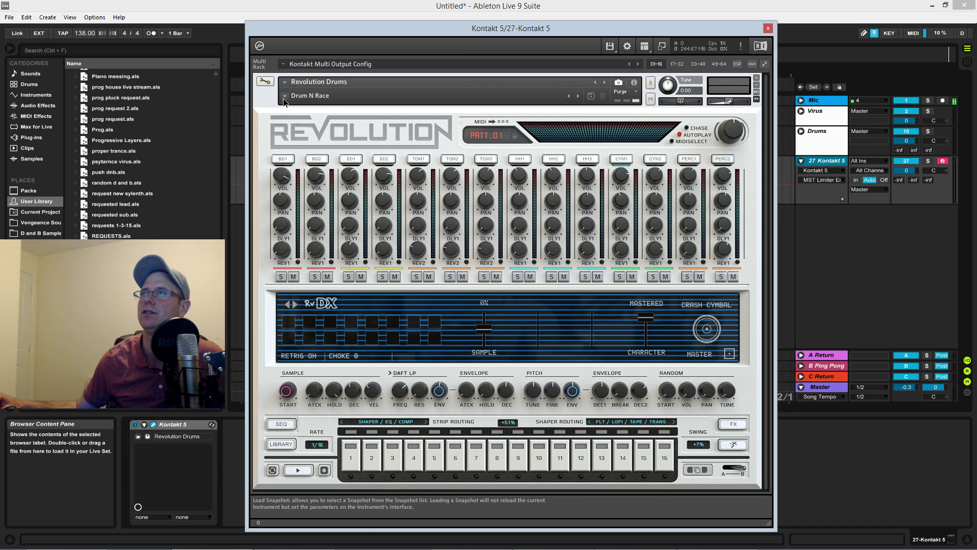
pyautogui.click(288, 97)
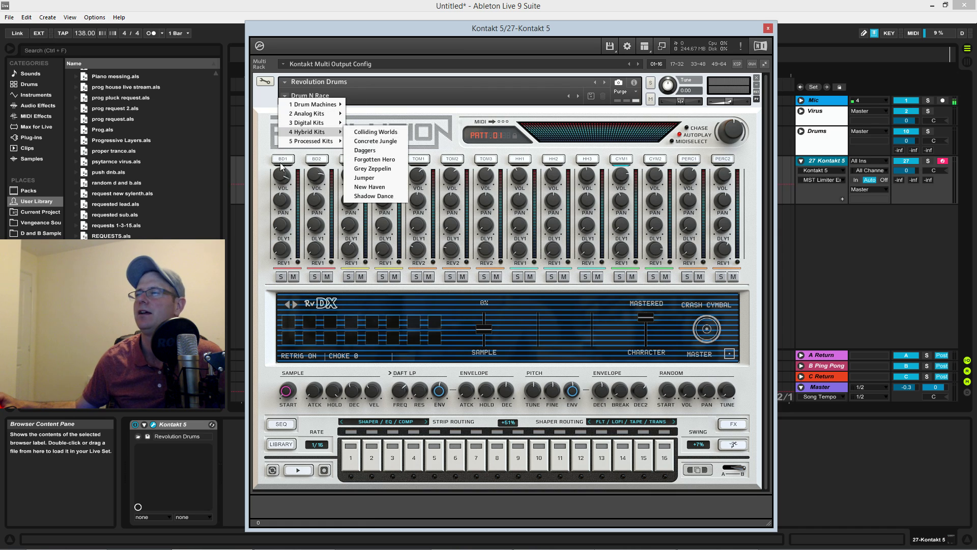
pyautogui.click(326, 135)
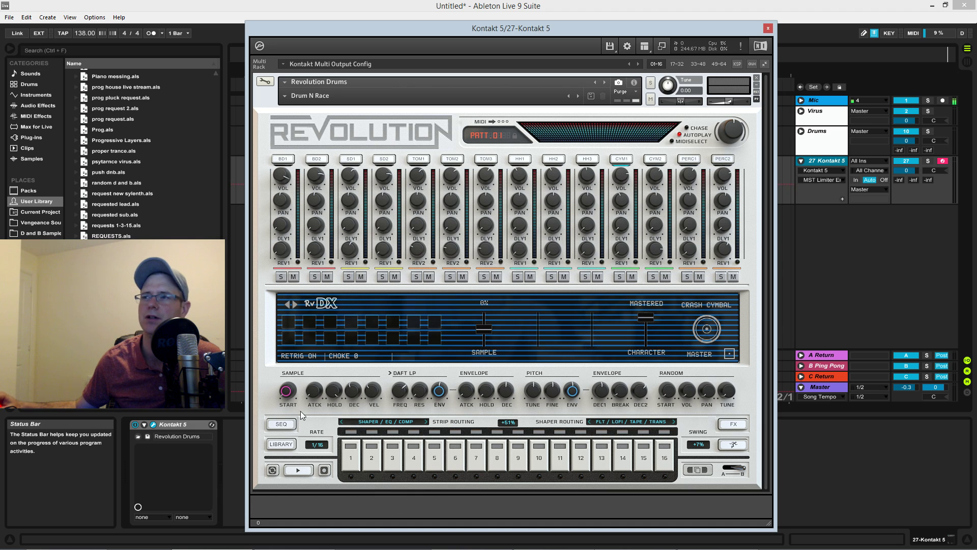
# - Start the sequencer playing and step through PATTERN 2, 3, 4 and 5
pyautogui.click(298, 468)
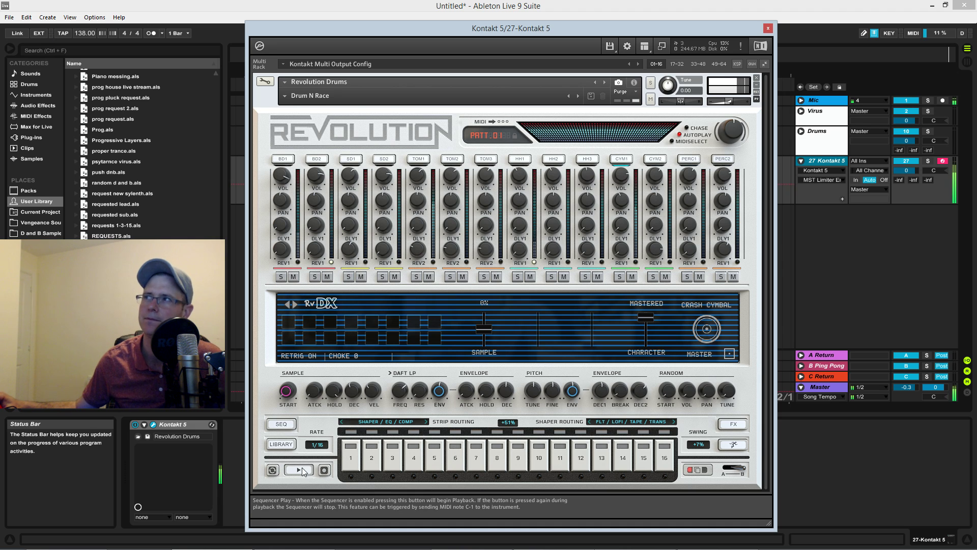
pyautogui.click(494, 137)
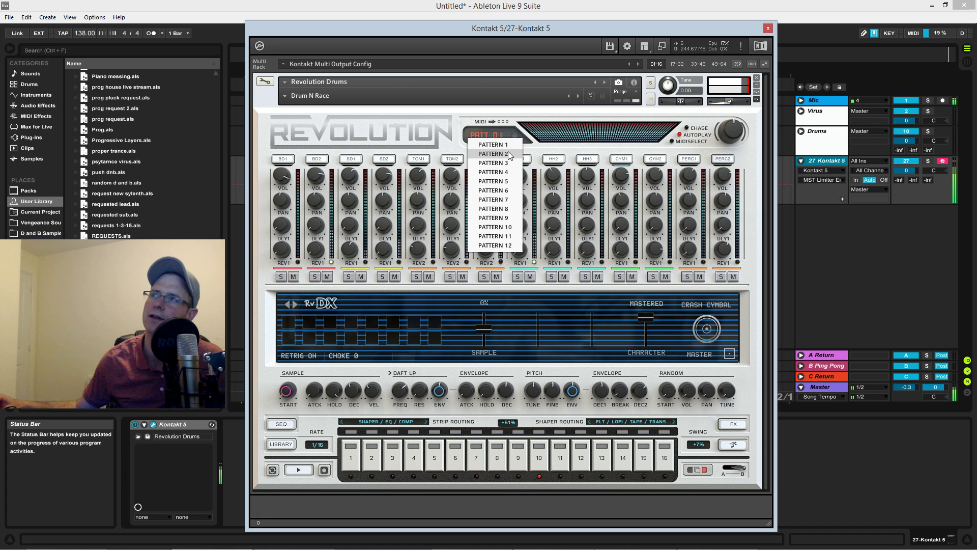
pyautogui.click(510, 155)
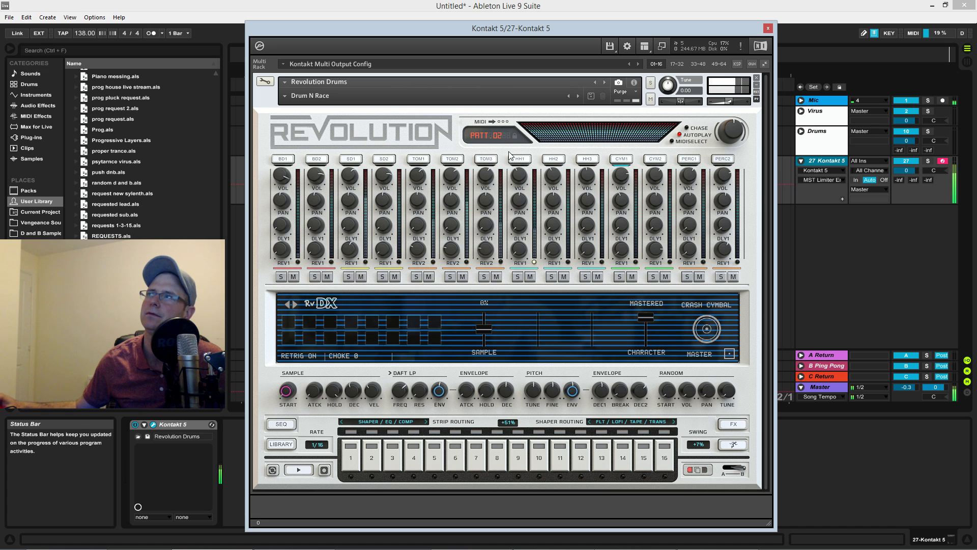
pyautogui.click(493, 135)
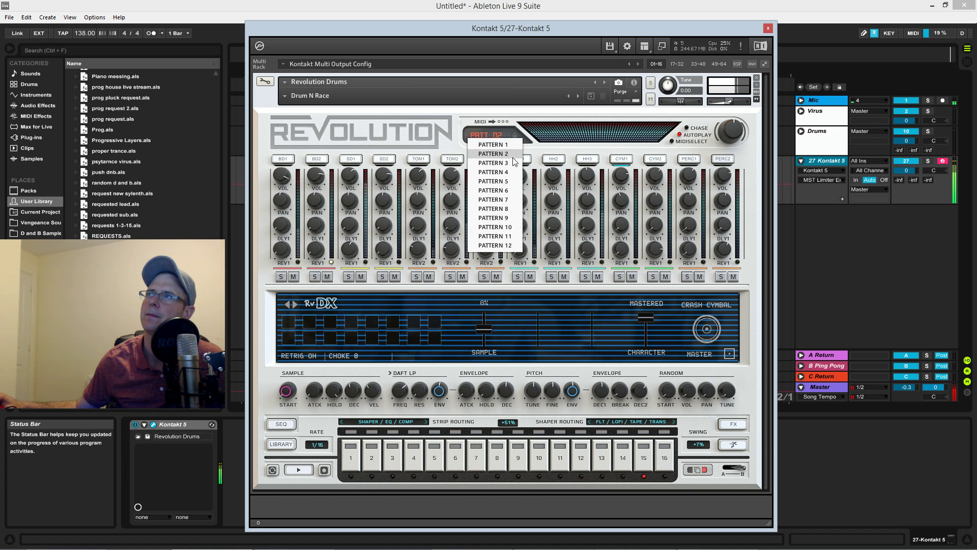
pyautogui.click(508, 162)
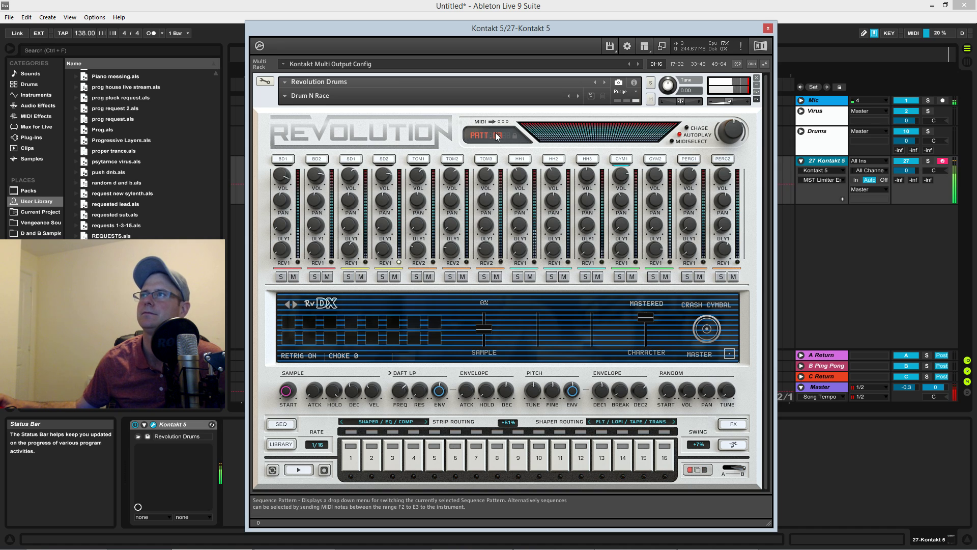
pyautogui.click(496, 136)
pyautogui.click(510, 173)
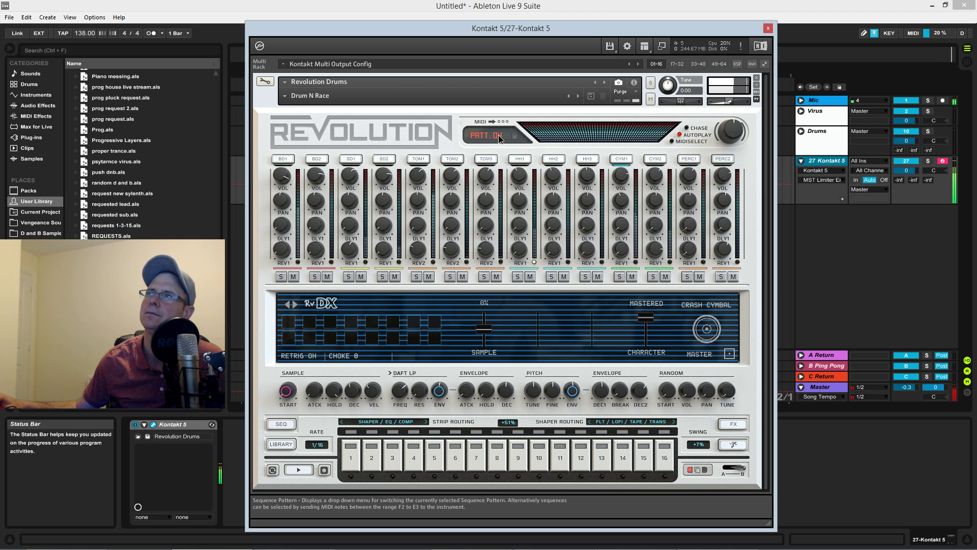
pyautogui.click(500, 137)
pyautogui.click(512, 183)
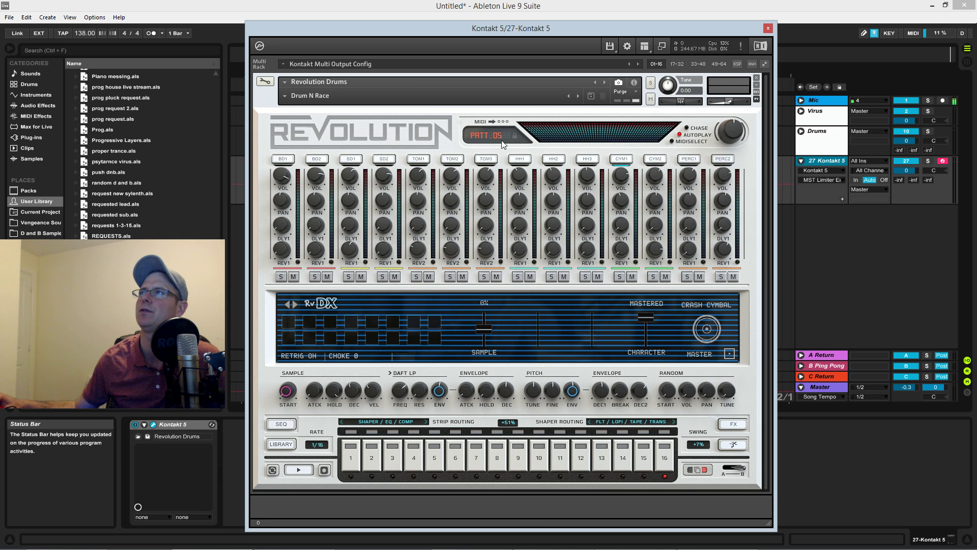
# - Show the Quick-Load browser with F7 and switch back to PATTERN 1
pyautogui.press('F7')
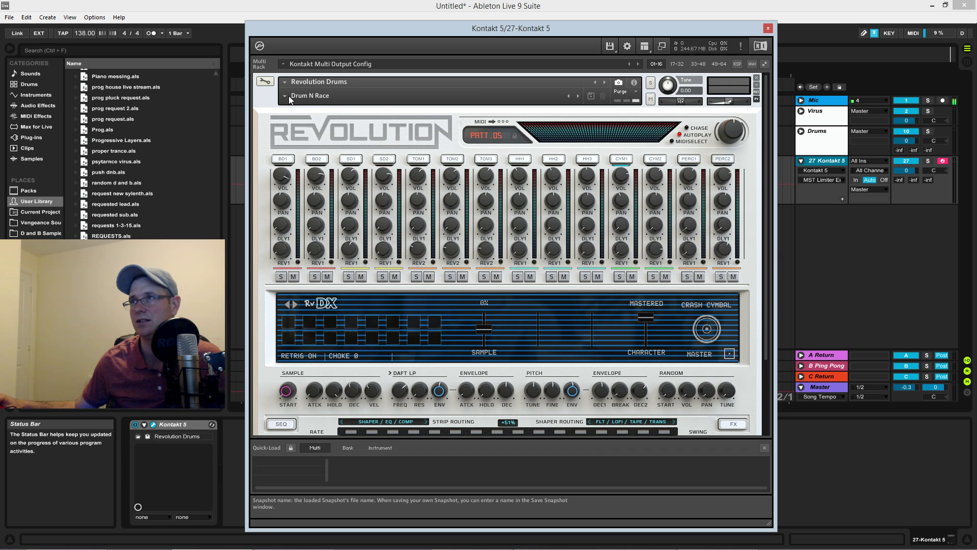
pyautogui.click(492, 135)
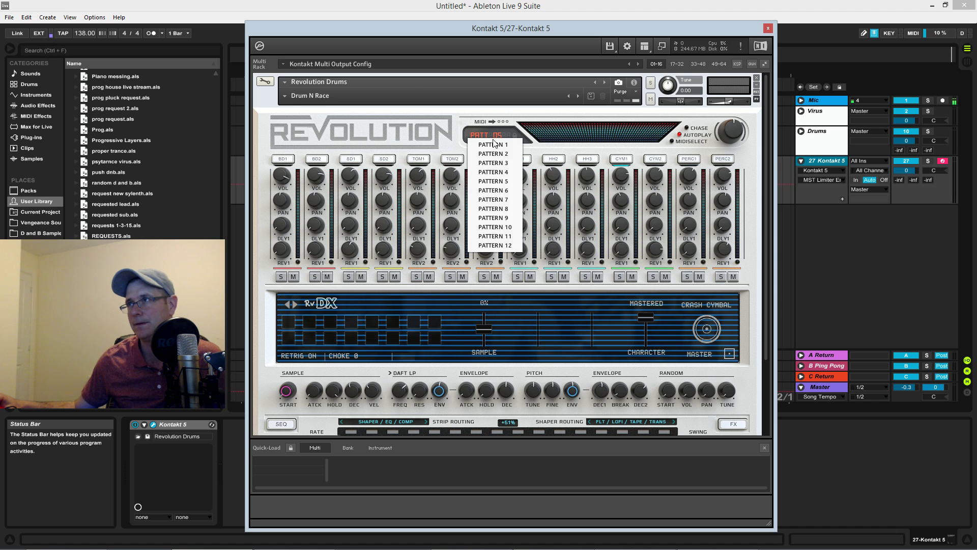
pyautogui.click(501, 145)
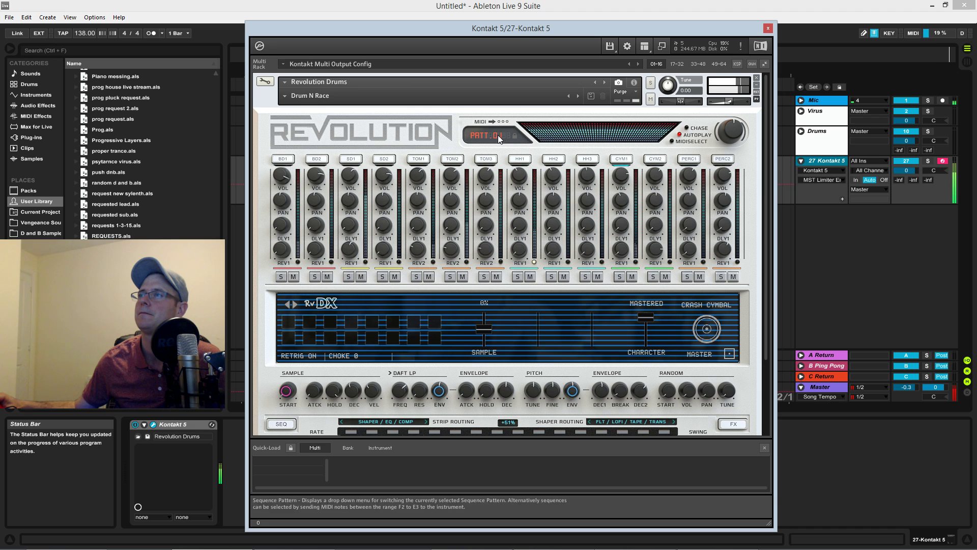
pyautogui.scroll(-2, 405, 386)
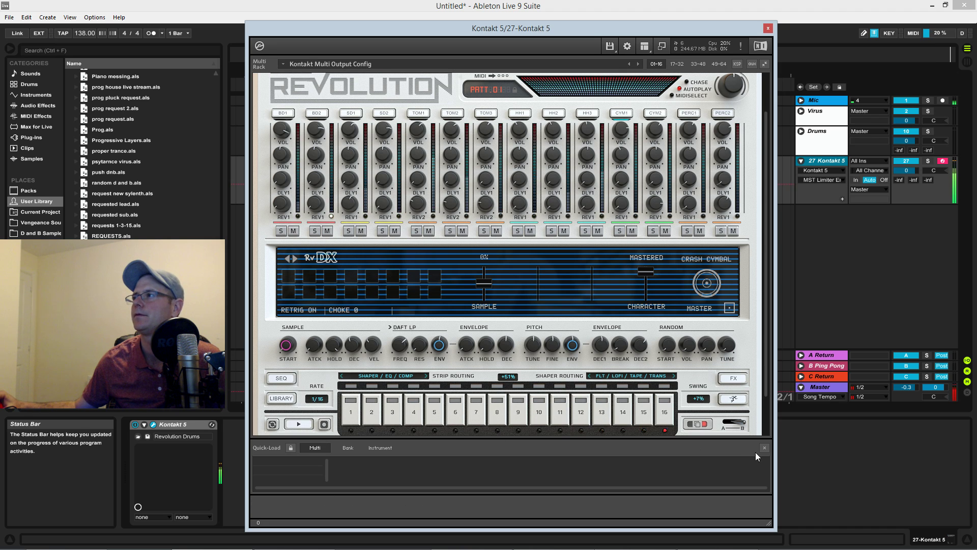
# - Close Quick-Load, load the Chubstep processed kit on pattern 1 and start the sequencer
pyautogui.click(764, 448)
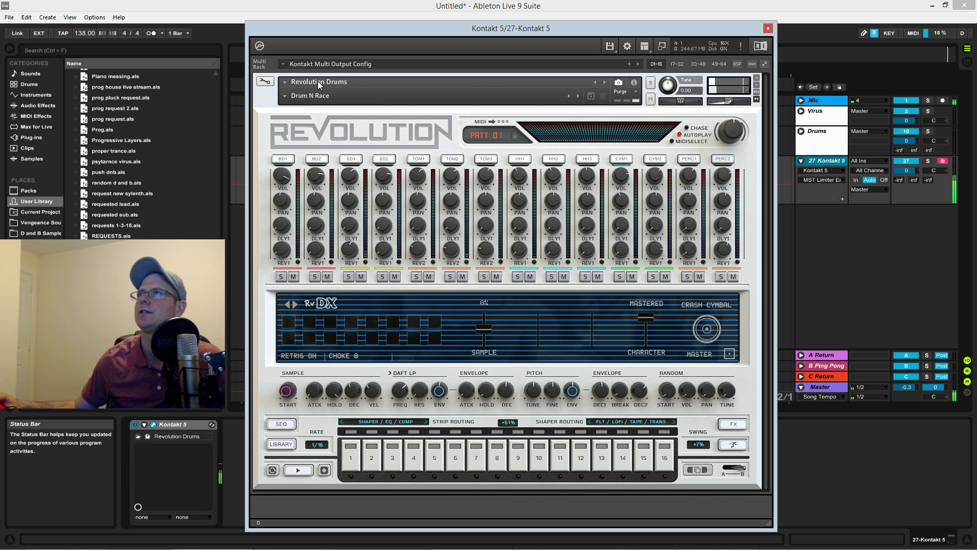
pyautogui.click(300, 96)
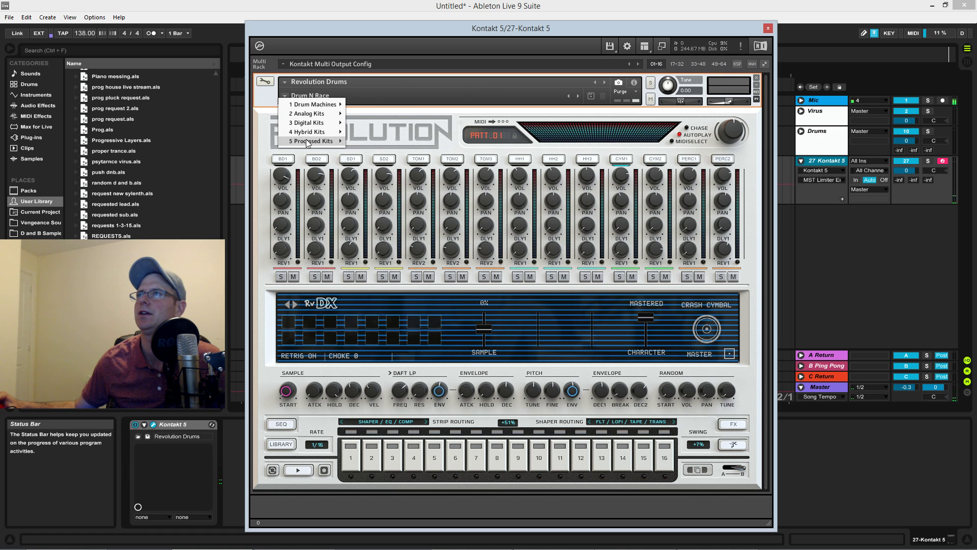
pyautogui.moveTo(307, 142)
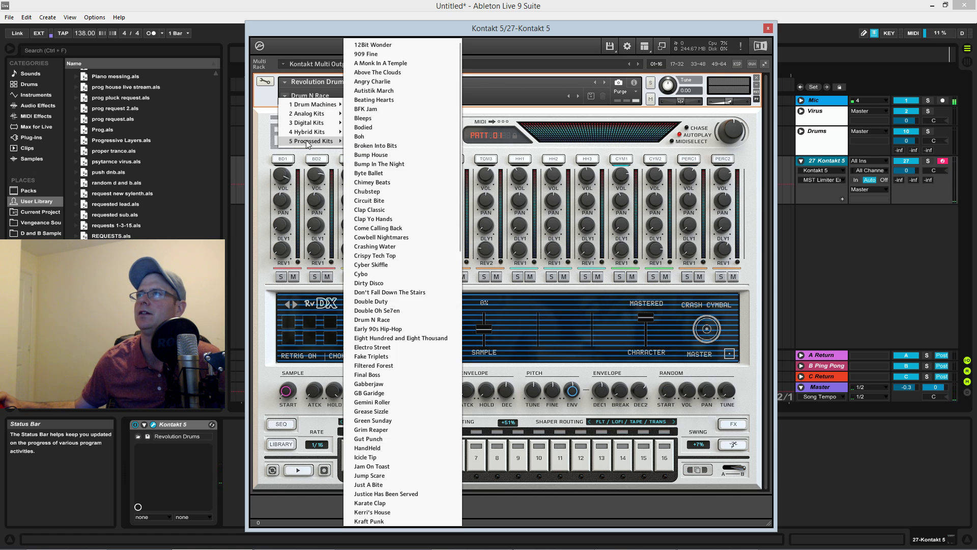
pyautogui.click(367, 191)
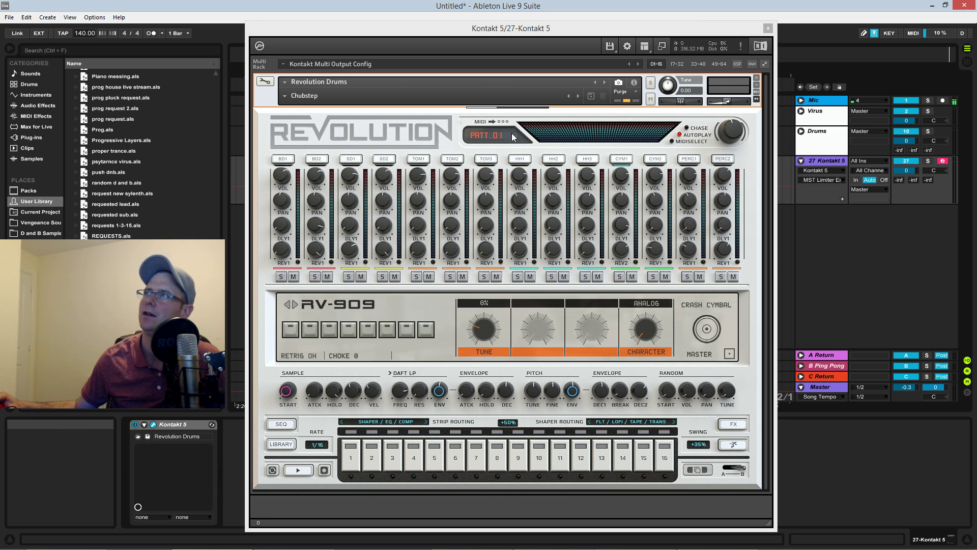
pyautogui.click(299, 470)
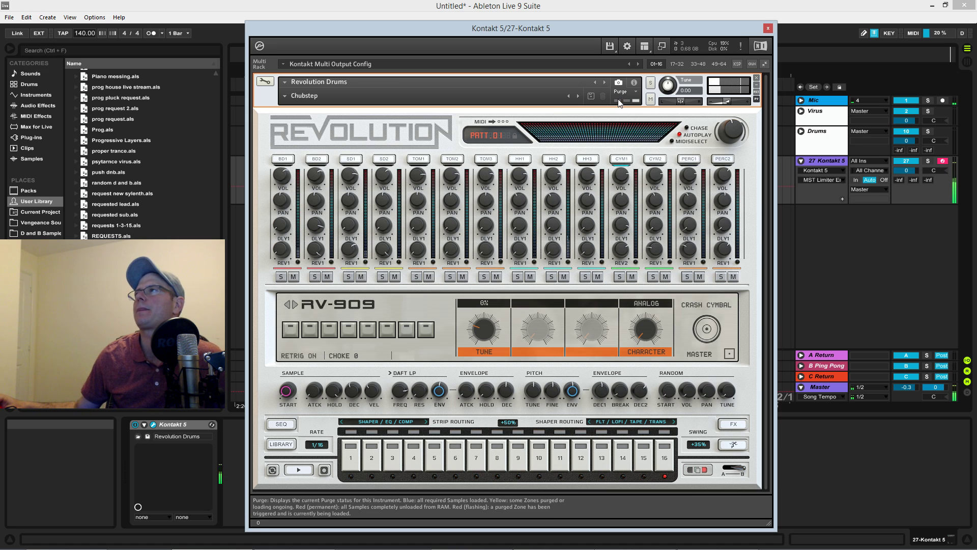
# - Step the Chubstep sequencer through PATTERN 2 and PATTERN 3, ending on PATTERN 4
pyautogui.click(478, 143)
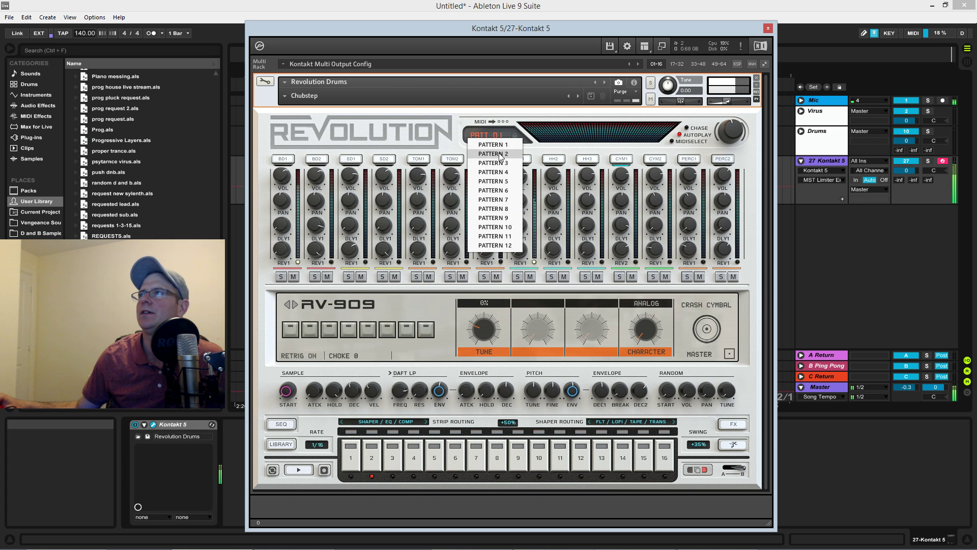
pyautogui.click(495, 156)
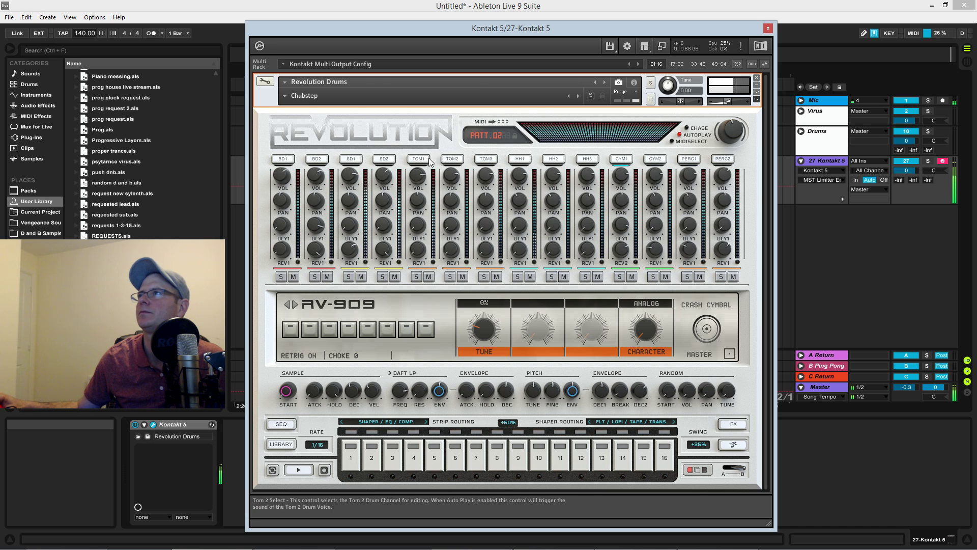
pyautogui.click(488, 136)
pyautogui.click(501, 162)
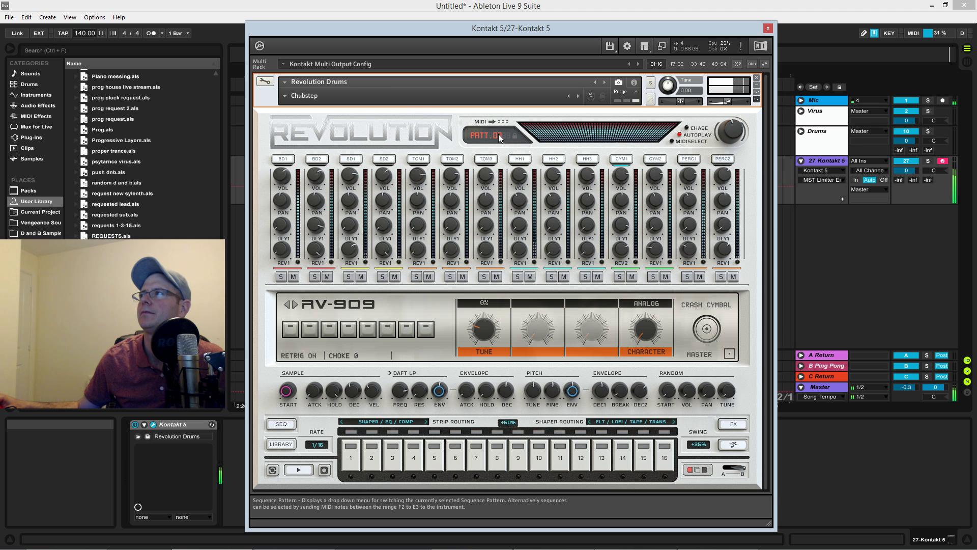
pyautogui.click(490, 137)
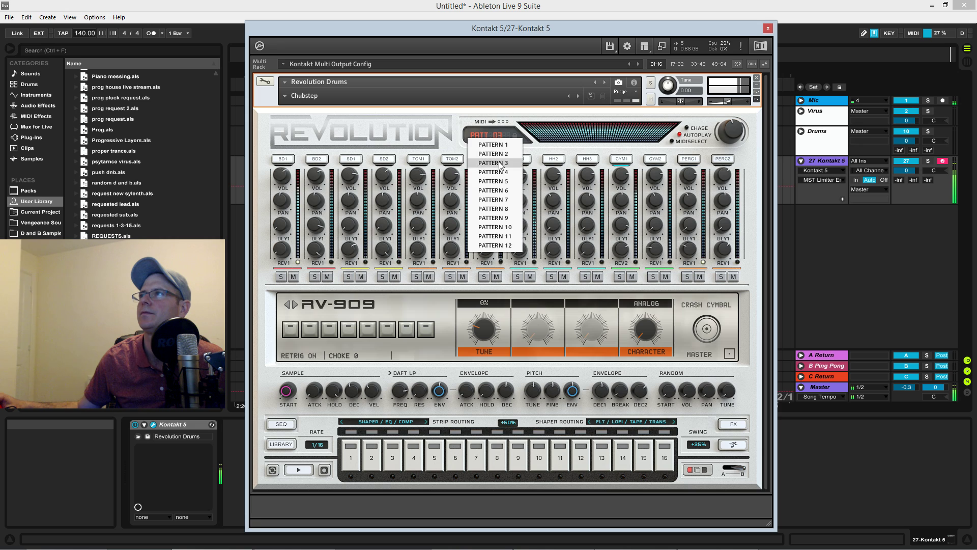
pyautogui.click(496, 175)
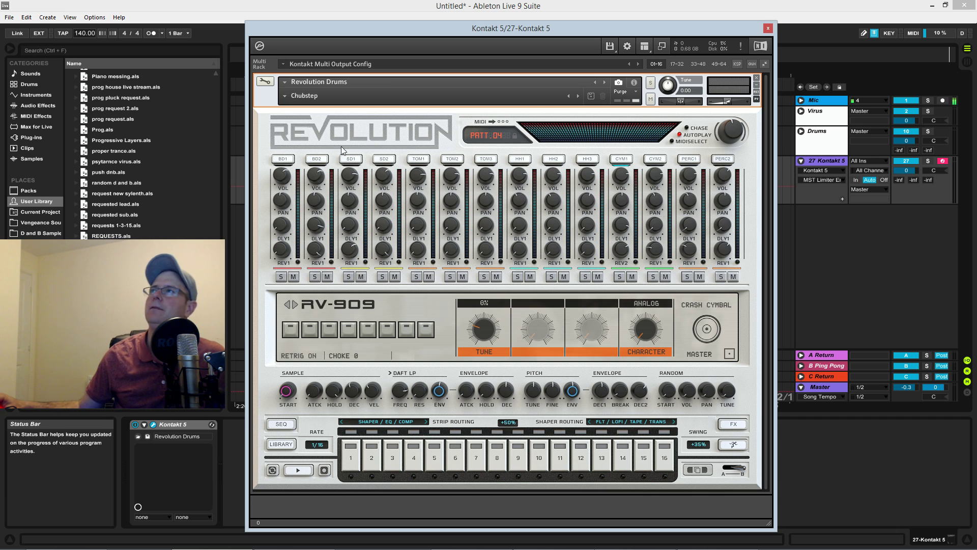
# - Drag Revolution's current pattern as MIDI onto the Kontakt track, declining the tempo import
pyautogui.moveTo(552, 32); pyautogui.dragTo(397, 40)
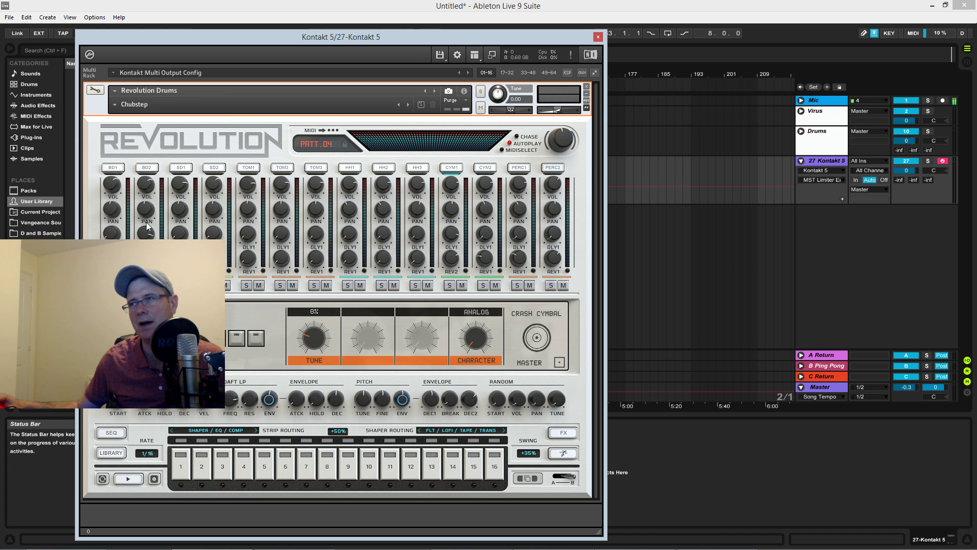
pyautogui.moveTo(429, 39); pyautogui.dragTo(377, 218)
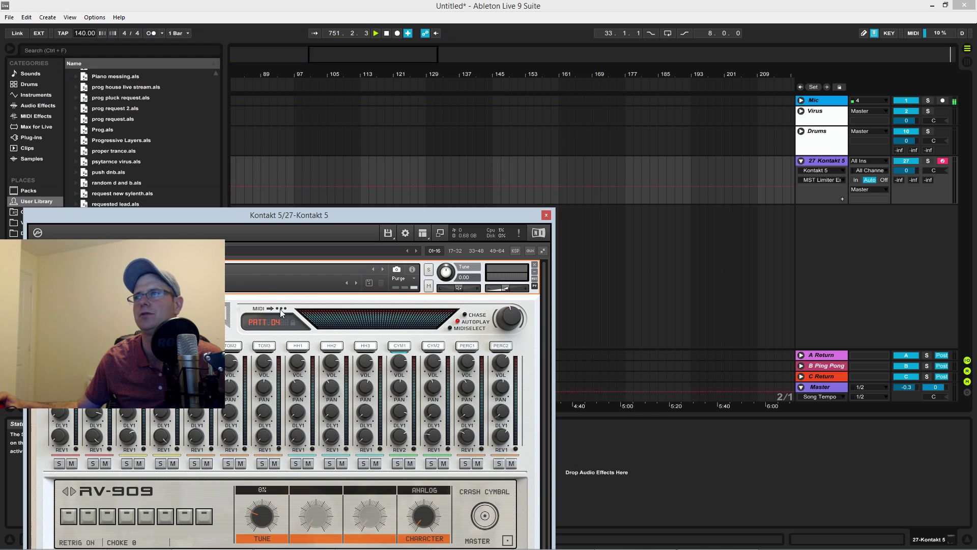
pyautogui.moveTo(281, 311); pyautogui.dragTo(282, 309)
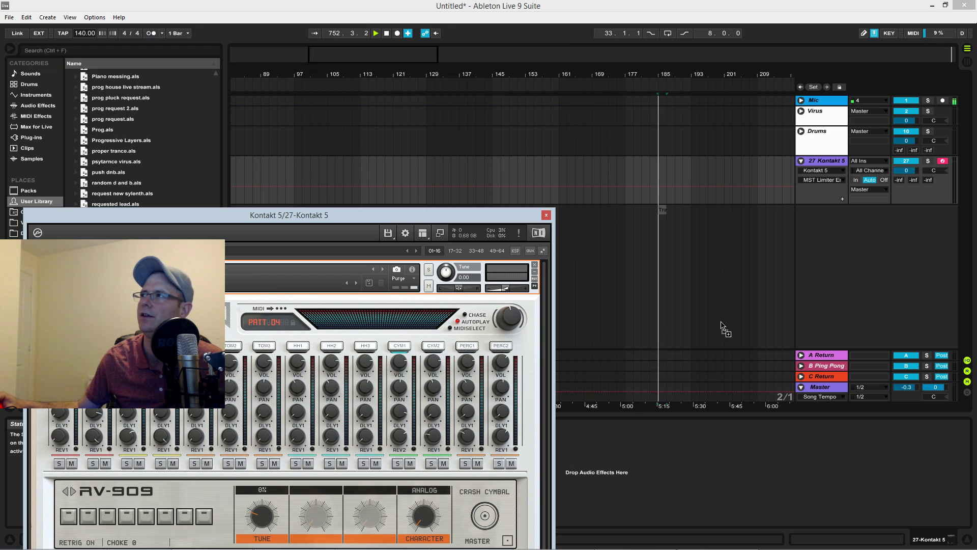
pyautogui.moveTo(701, 186); pyautogui.dragTo(496, 176)
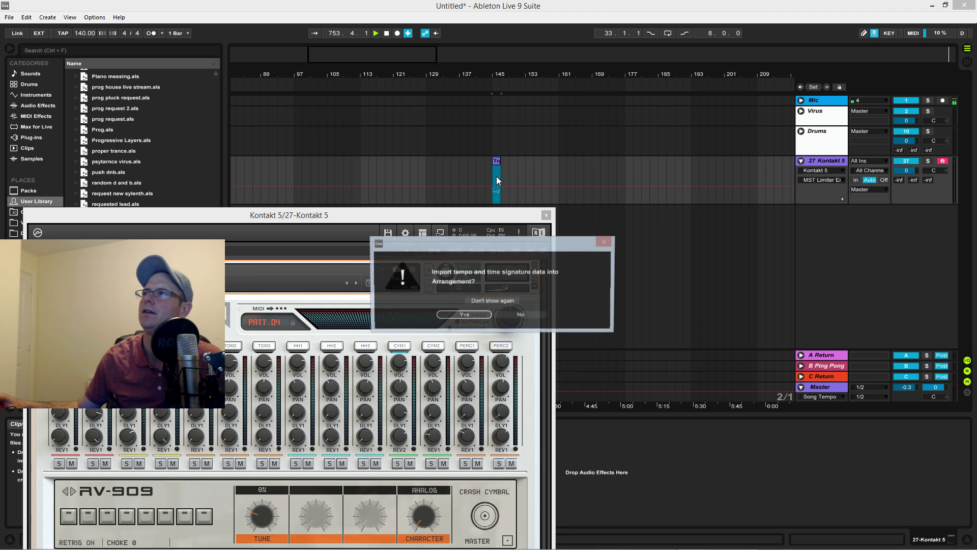
pyautogui.click(502, 313)
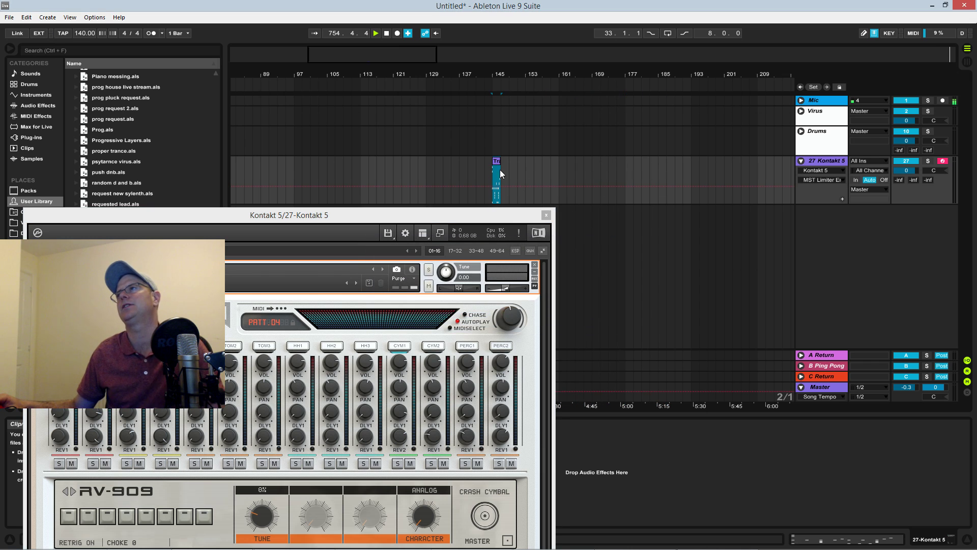
# - Zoom and scroll the arrangement to bars 140–147, and raise the Revolution window into full view
pyautogui.press('z')
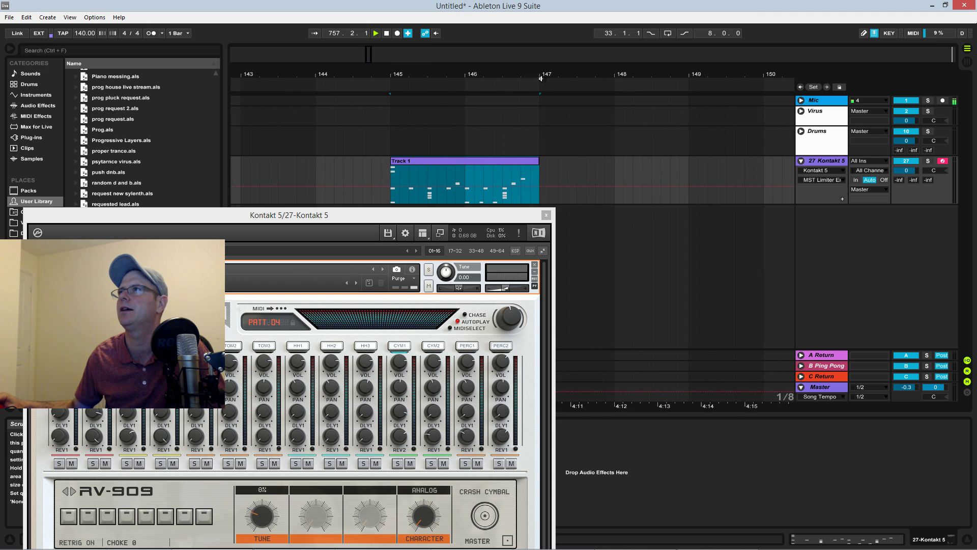
pyautogui.moveTo(460, 74); pyautogui.dragTo(667, 75)
pyautogui.moveTo(753, 80); pyautogui.dragTo(774, 80)
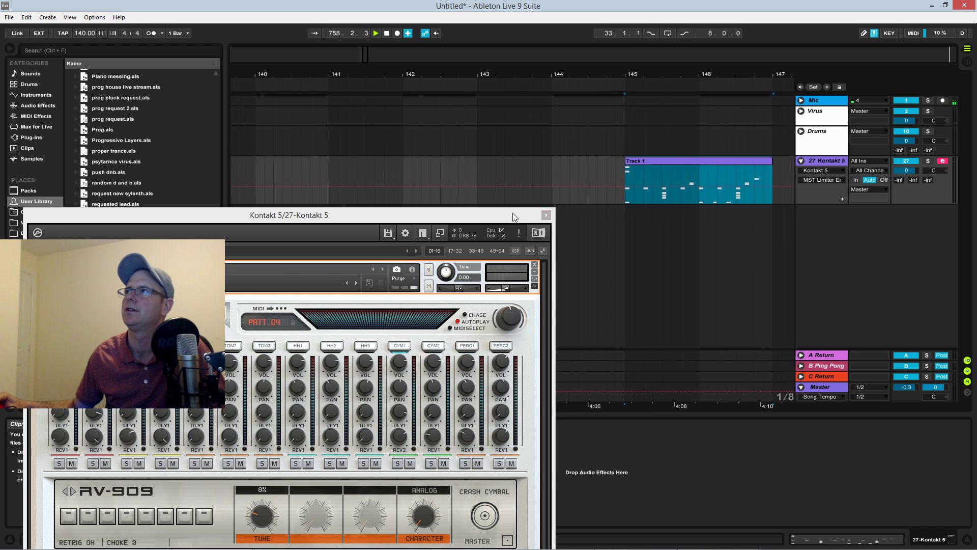
pyautogui.moveTo(514, 218); pyautogui.dragTo(576, 50)
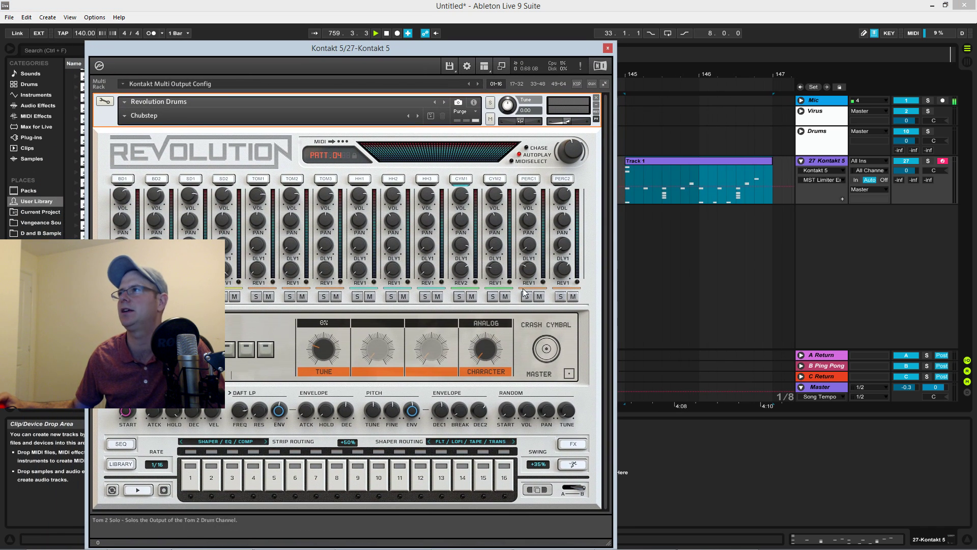
# - Play from bar 145 and loop playback over the Track 1 clip, bars 145–147
pyautogui.click(636, 234)
pyautogui.press('space')
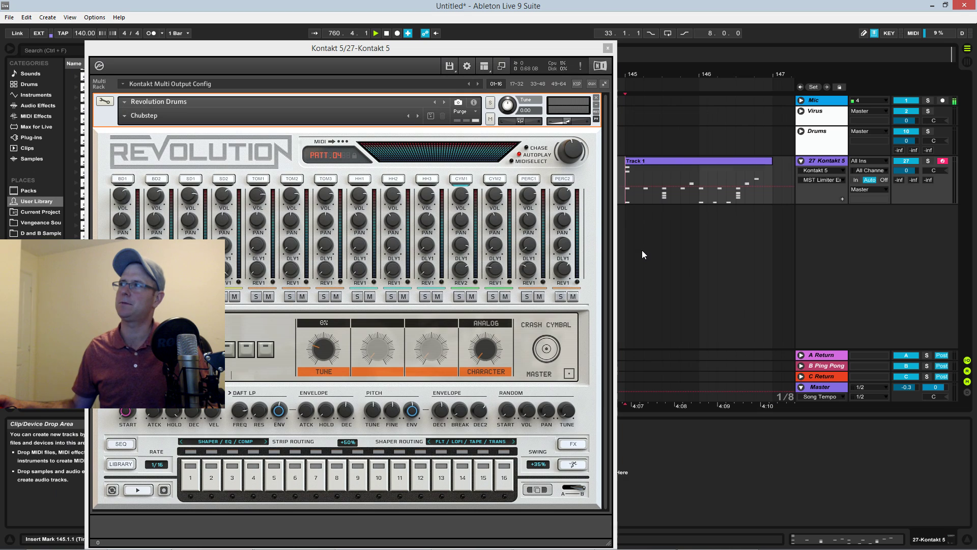
pyautogui.press('space')
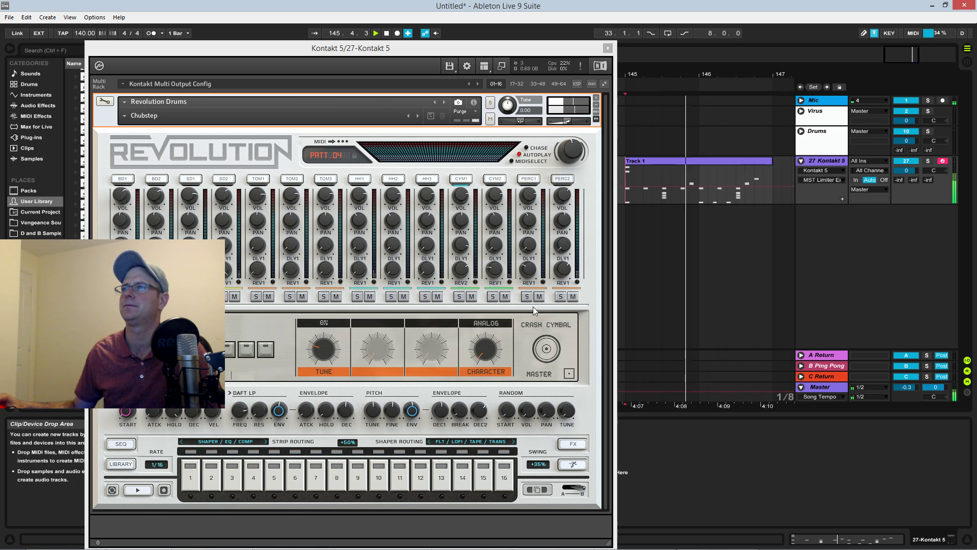
pyautogui.moveTo(774, 201); pyautogui.dragTo(624, 199)
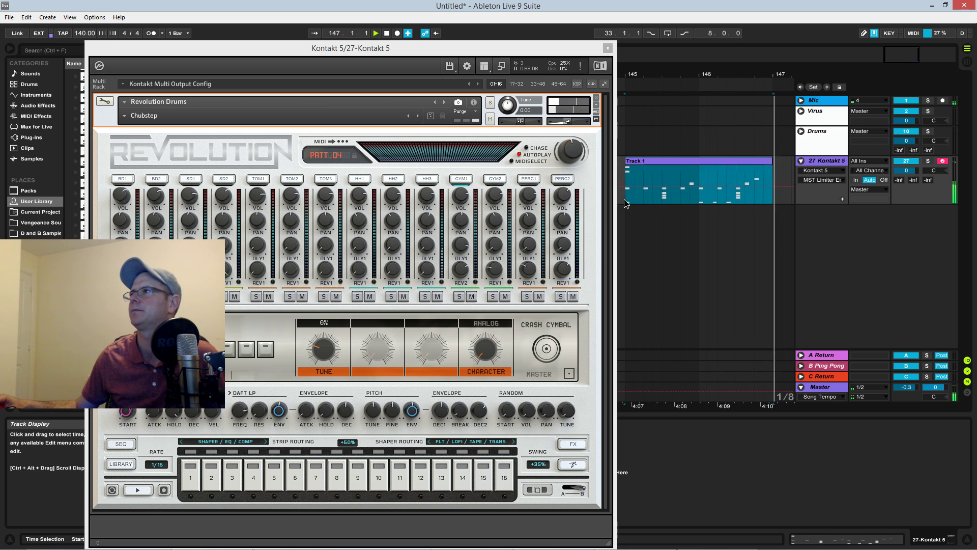
pyautogui.hotkey('ctrl', 'l')
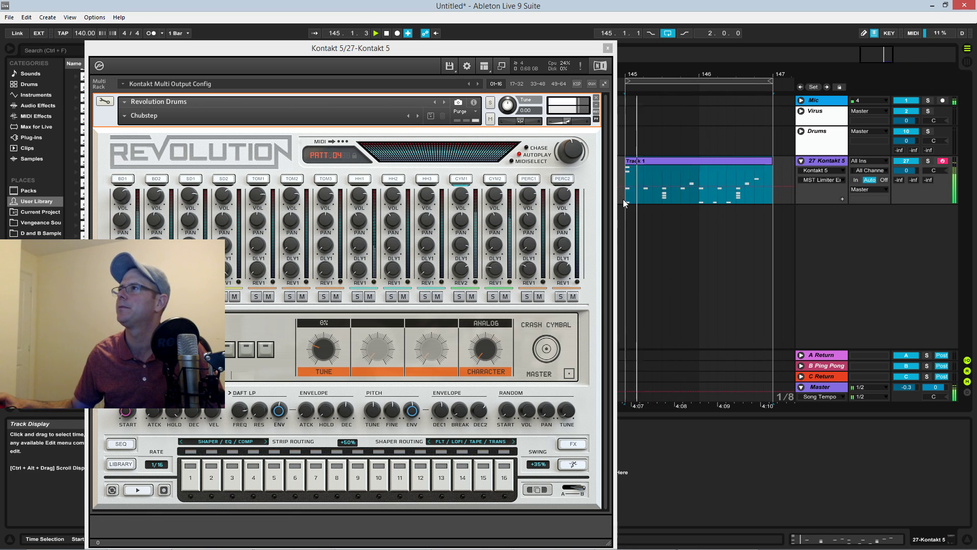
# - Open the Track 1 clip's MIDI notes and reposition the Revolution window beside them
pyautogui.doubleClick(689, 163)
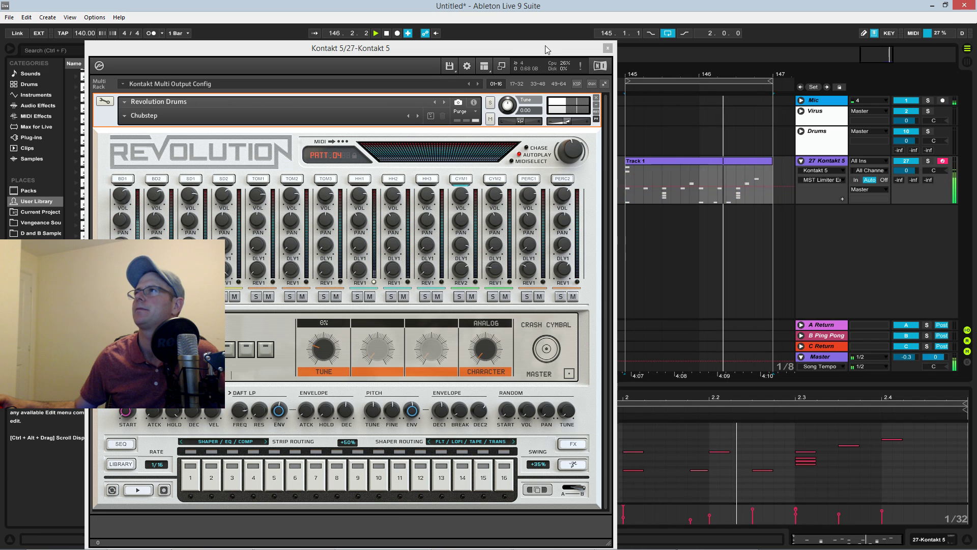
pyautogui.moveTo(545, 47); pyautogui.dragTo(222, 31)
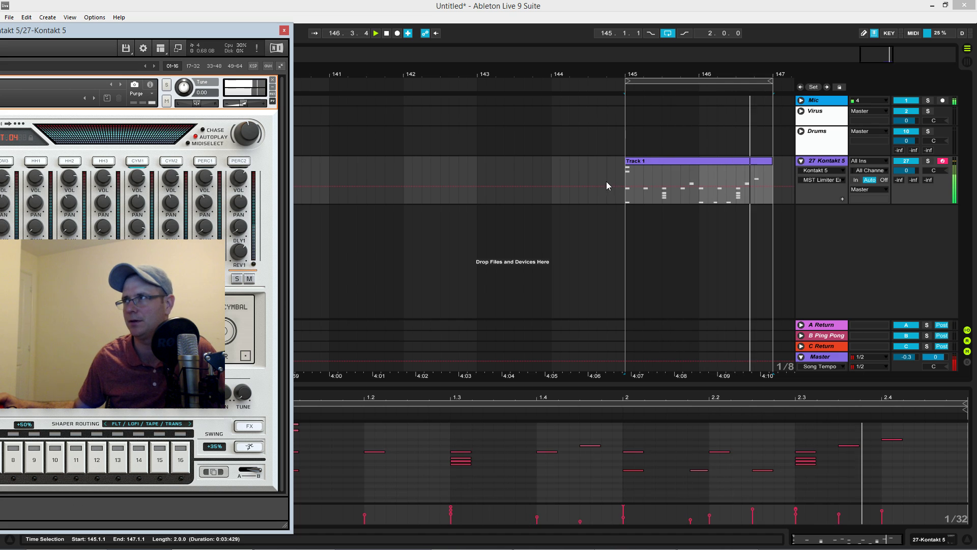
pyautogui.click(642, 179)
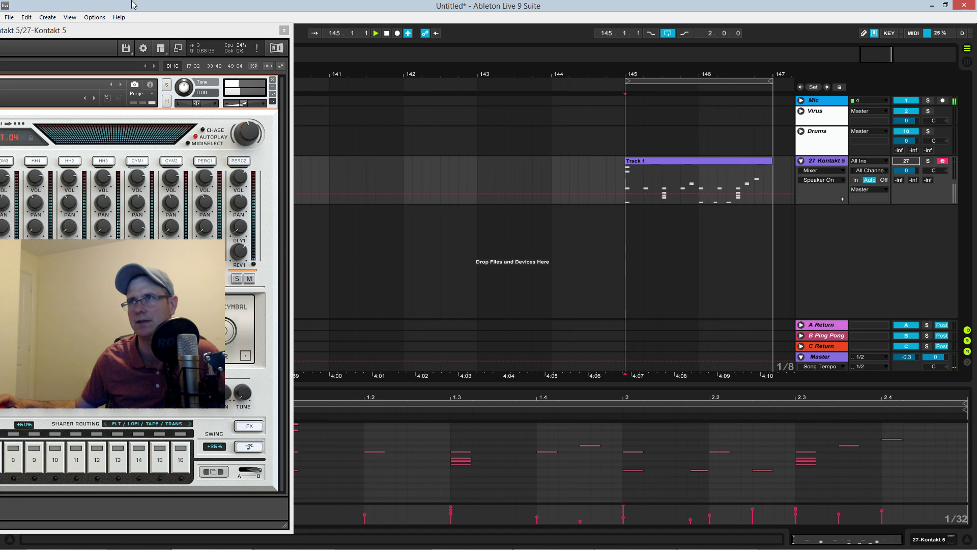
pyautogui.moveTo(149, 30); pyautogui.dragTo(383, 45)
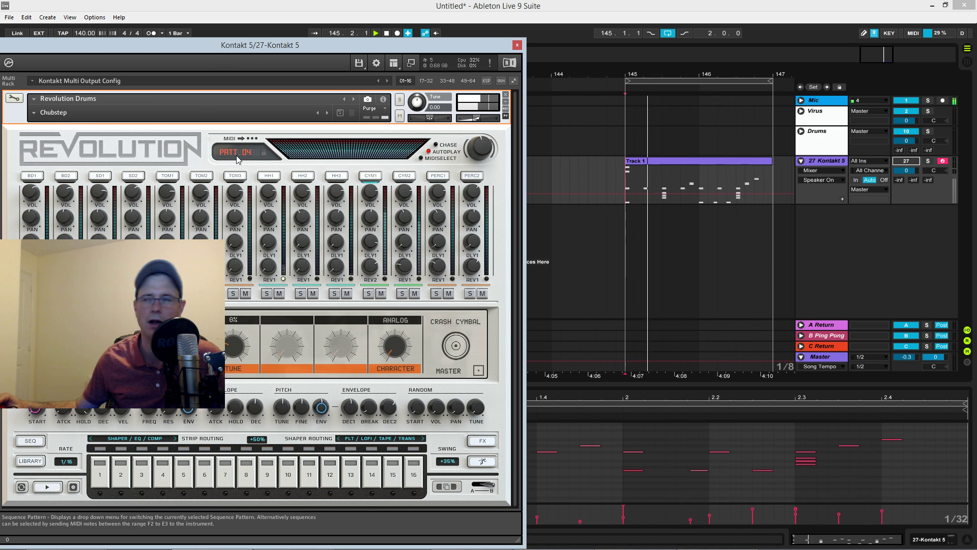
pyautogui.click(625, 182)
pyautogui.moveTo(387, 45); pyautogui.dragTo(203, 43)
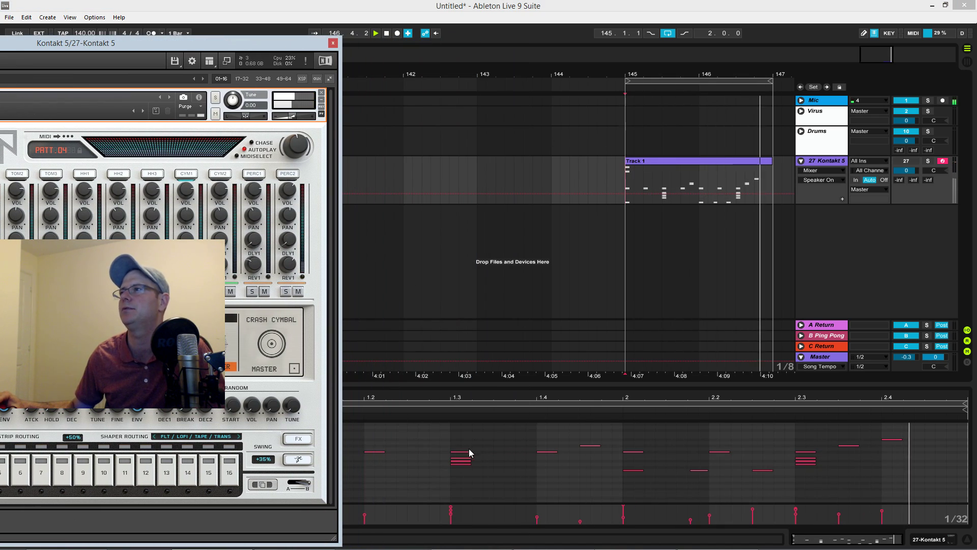
# - Resize the note editor, make the Kontakt track taller and zoom the notes vertically
pyautogui.moveTo(494, 386); pyautogui.dragTo(494, 123)
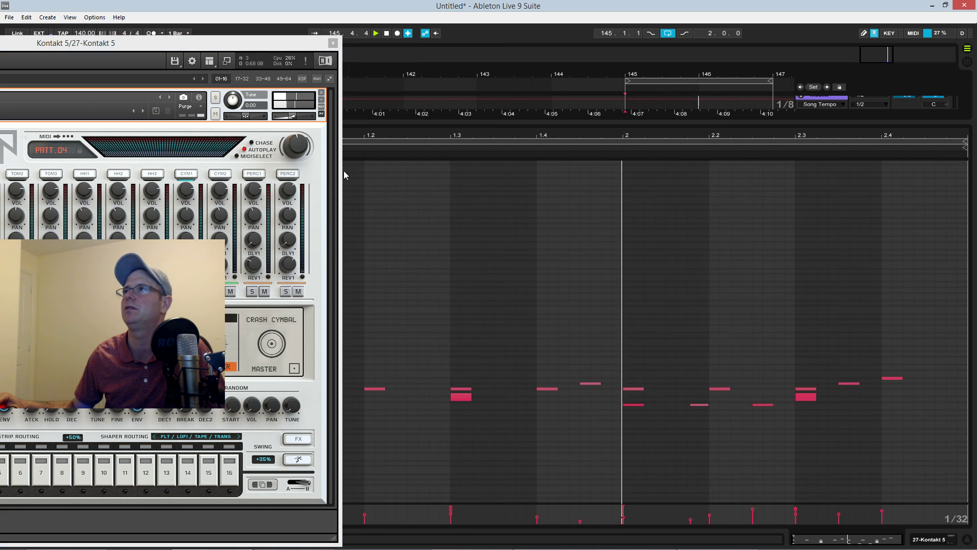
pyautogui.moveTo(312, 48); pyautogui.dragTo(104, 83)
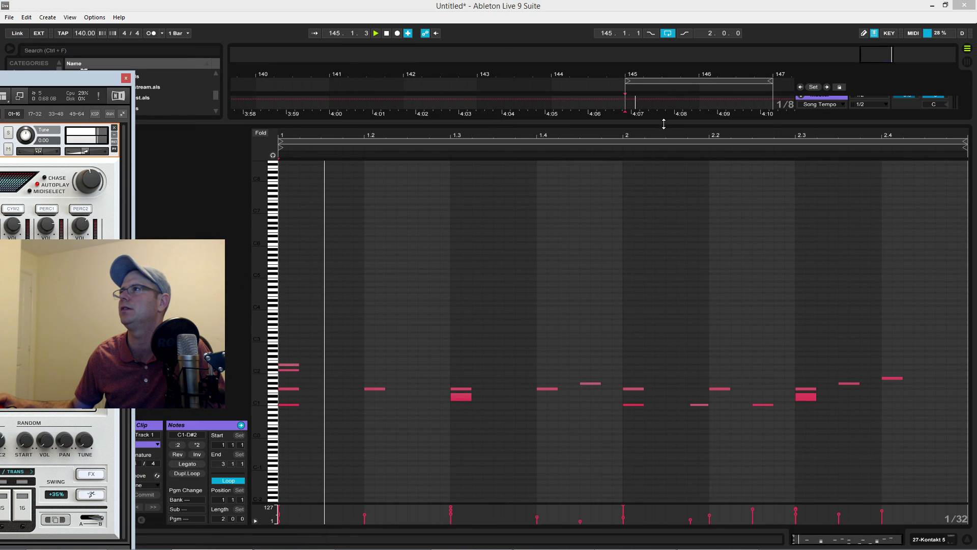
pyautogui.moveTo(664, 121); pyautogui.dragTo(664, 190)
pyautogui.scroll(1, 788, 131)
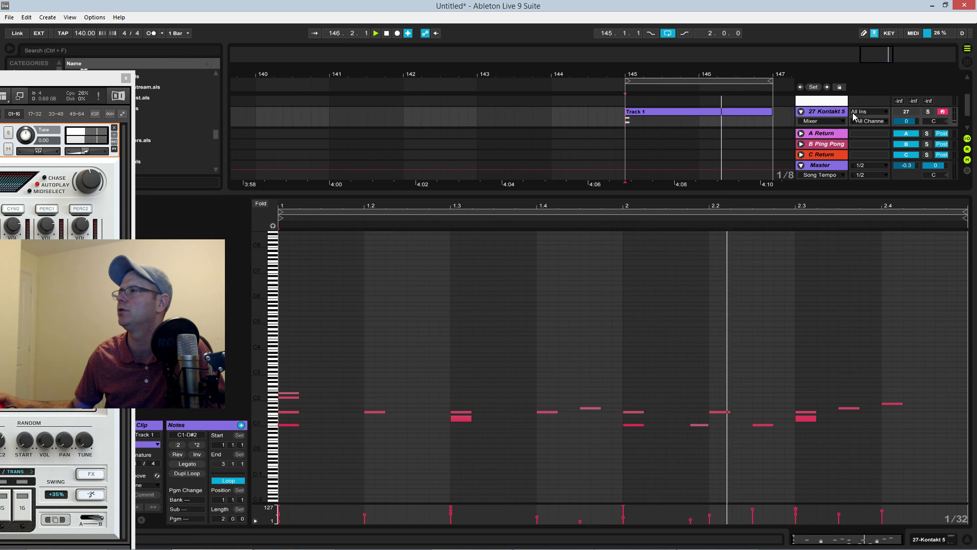
pyautogui.moveTo(777, 130); pyautogui.dragTo(859, 181)
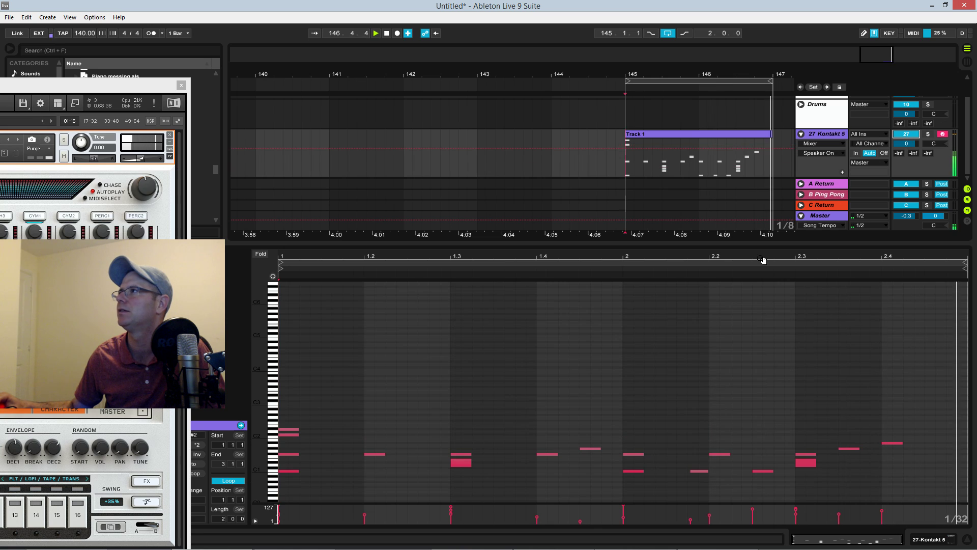
pyautogui.moveTo(263, 391); pyautogui.dragTo(349, 442)
# - Add a C#2 hit and two C2 hits, nudging each by one step
pyautogui.doubleClick(475, 435)
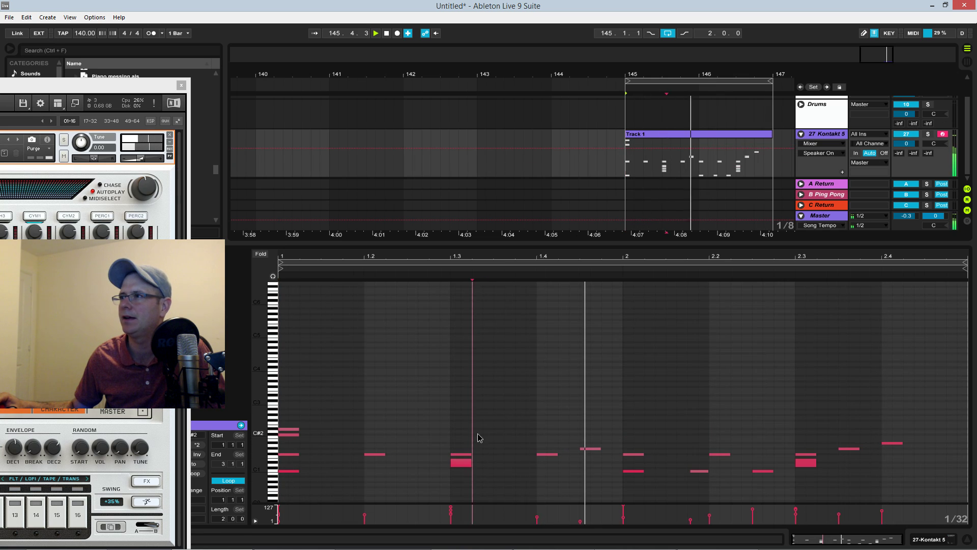
pyautogui.doubleClick(562, 435)
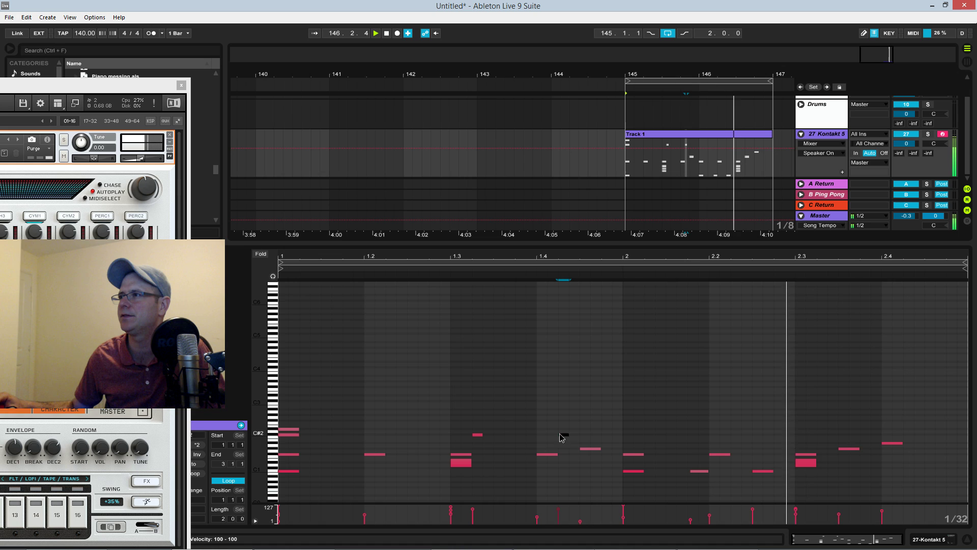
pyautogui.doubleClick(657, 435)
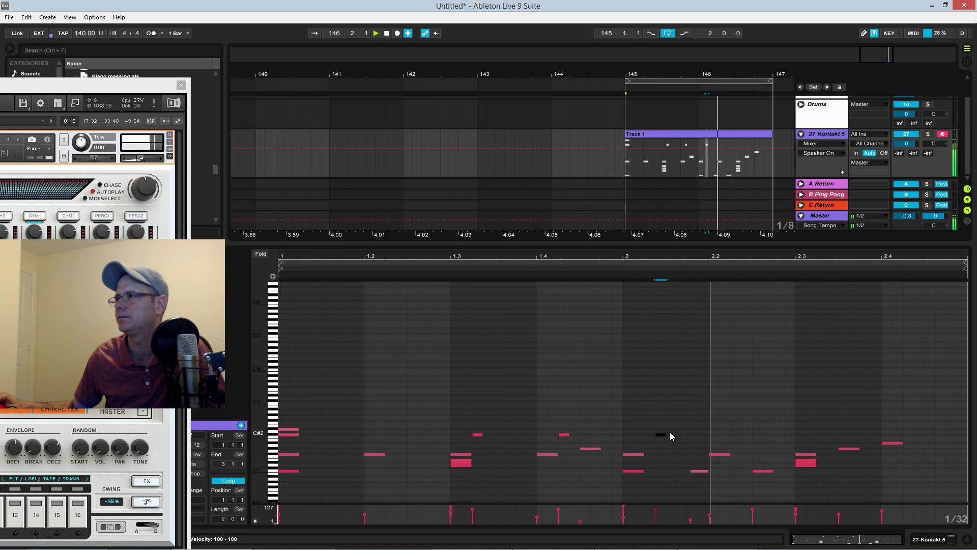
pyautogui.click(473, 434)
pyautogui.press('Left')
pyautogui.press('Left')
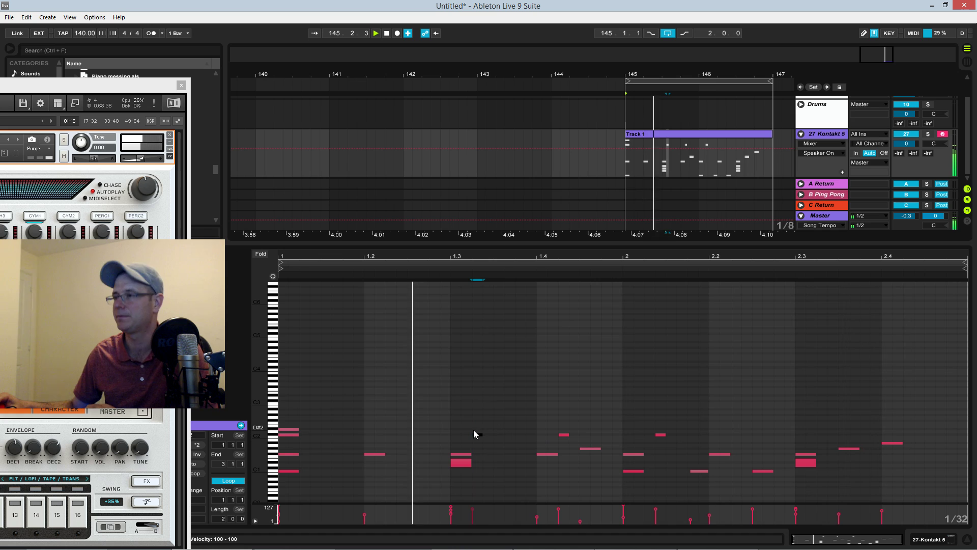
pyautogui.click(563, 434)
pyautogui.press('Left')
pyautogui.press('Left')
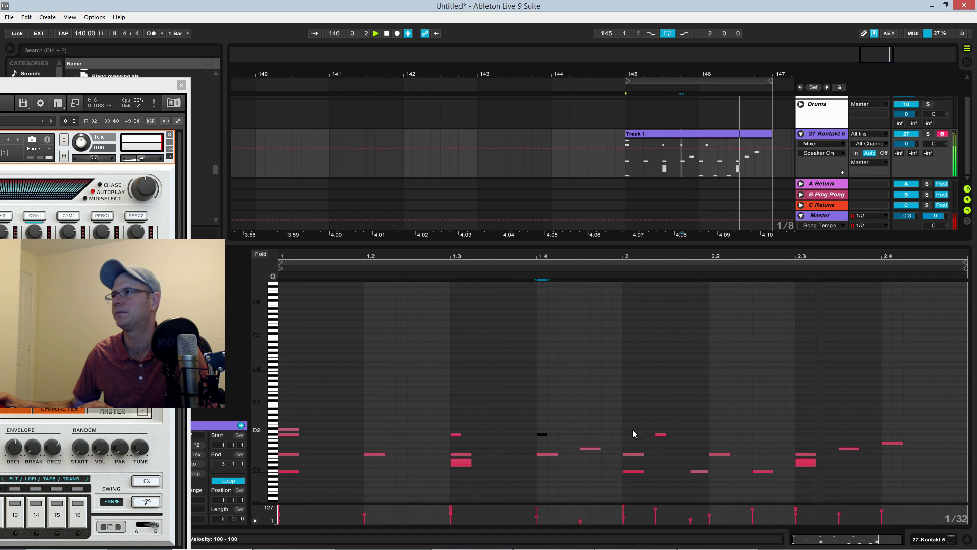
pyautogui.moveTo(646, 424); pyautogui.dragTo(670, 445)
pyautogui.press('Right')
pyautogui.press('Right')
pyautogui.press('Right')
pyautogui.press('Right')
pyautogui.press('Right')
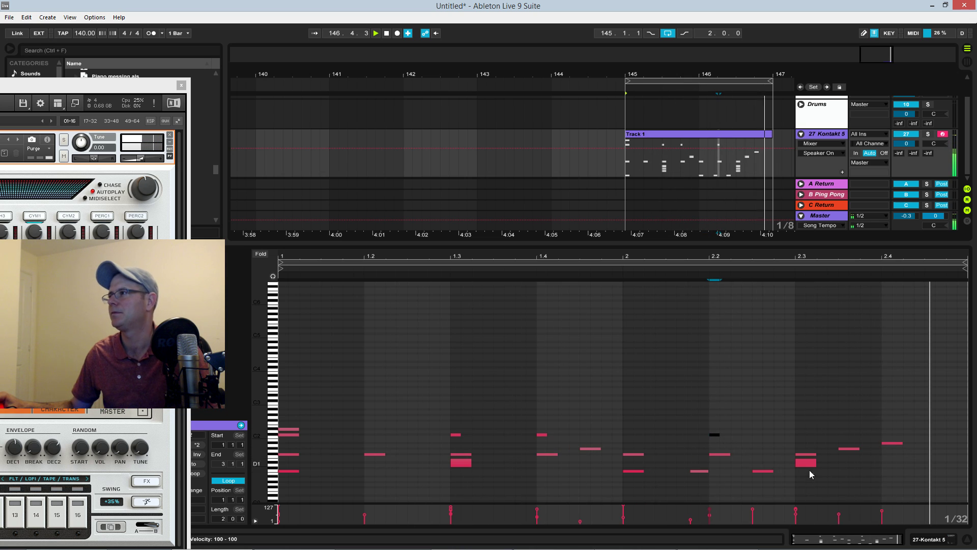
# - Add two more early notes, audition the pattern, and shift one note slightly later
pyautogui.click(316, 474)
pyautogui.press('space')
pyautogui.doubleClick(317, 472)
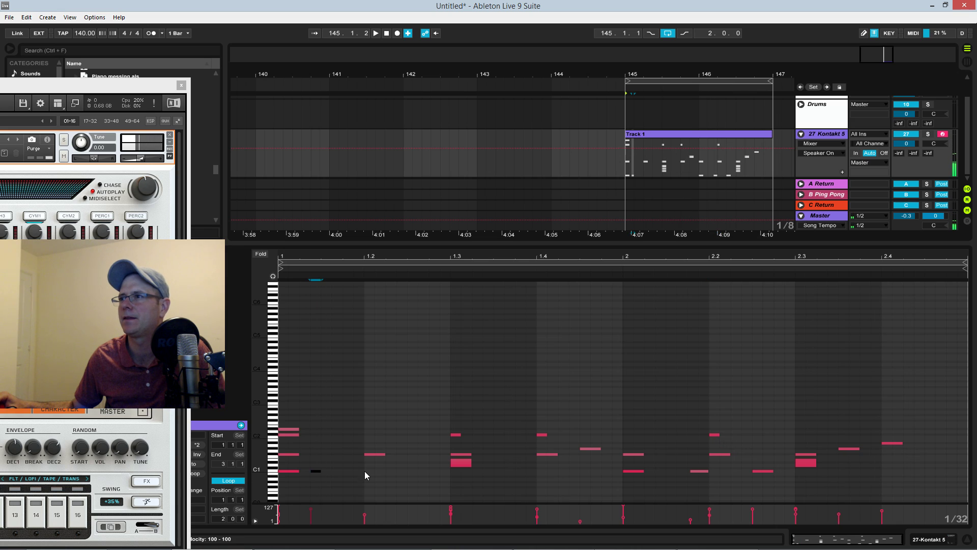
pyautogui.doubleClick(454, 469)
pyautogui.press('space')
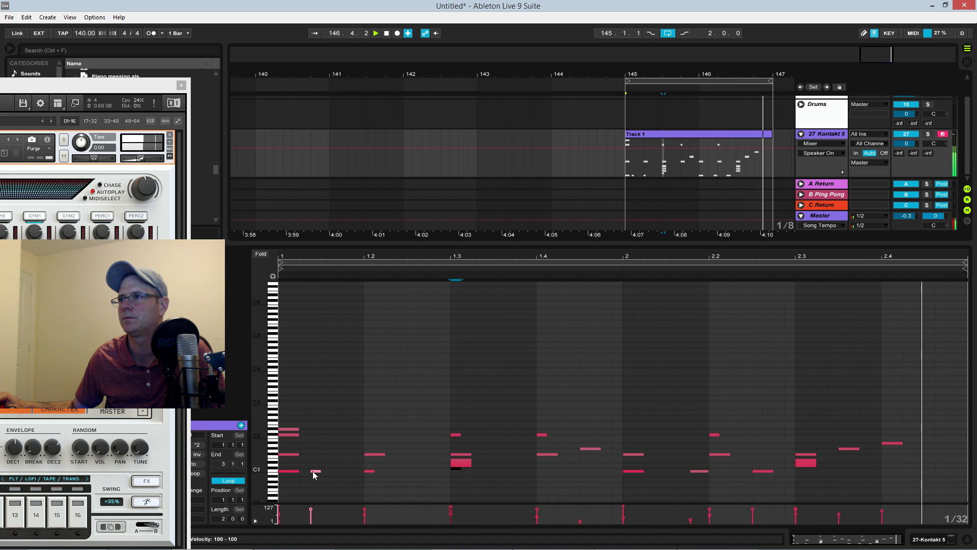
pyautogui.moveTo(314, 474); pyautogui.dragTo(325, 474)
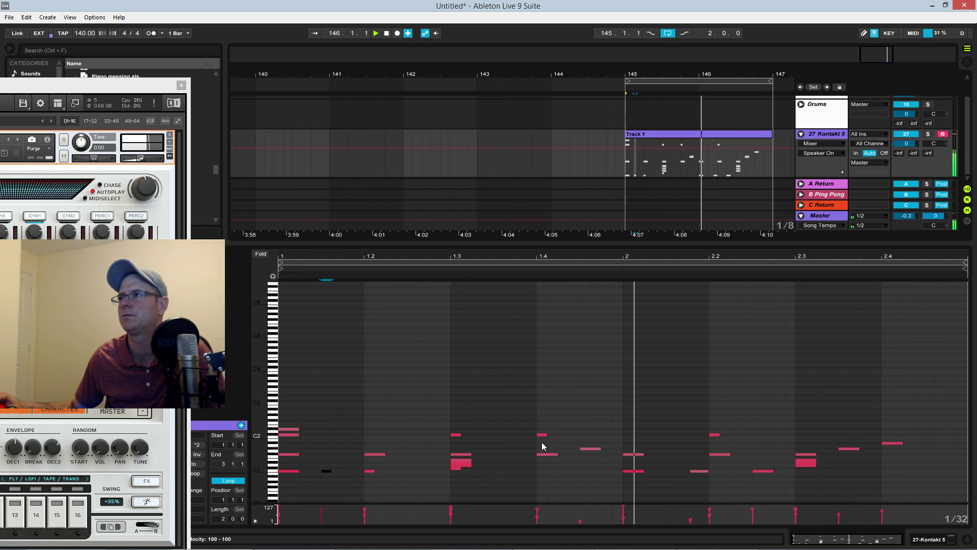
# - Remove the added kick and snare notes, then recentre the Revolution window
pyautogui.hotkey('shift', 'Up')
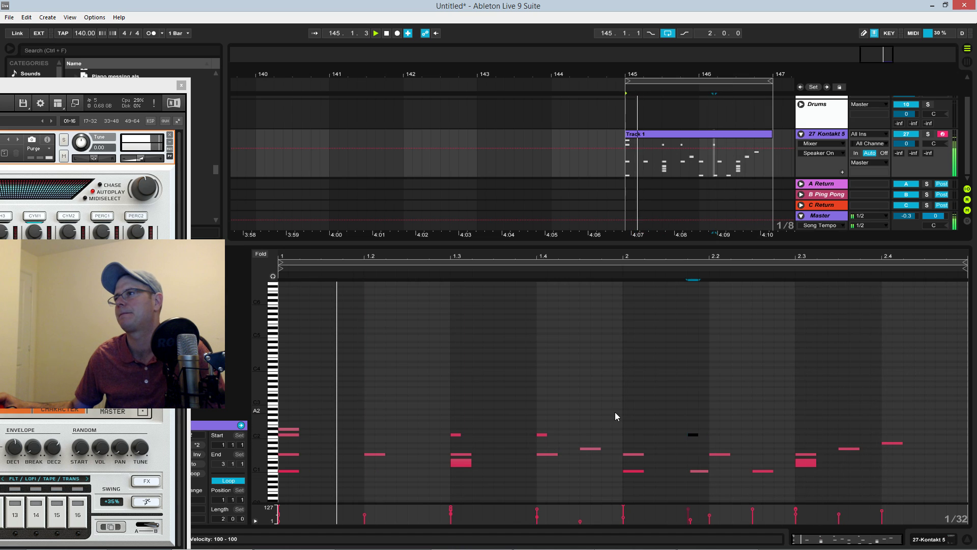
pyautogui.press('Left')
pyautogui.press('Left')
pyautogui.press('Left')
pyautogui.press('Left')
pyautogui.press('Left')
pyautogui.press('Left')
pyautogui.press('Left')
pyautogui.press('Left')
pyautogui.press('Left')
pyautogui.press('Left')
pyautogui.press('Left')
pyautogui.press('Left')
pyautogui.press('Left')
pyautogui.press('Left')
pyautogui.press('Left')
pyautogui.press('Left')
pyautogui.press('Left')
pyautogui.press('Left')
pyautogui.press('Left')
pyautogui.press('Left')
pyautogui.press('Delete')
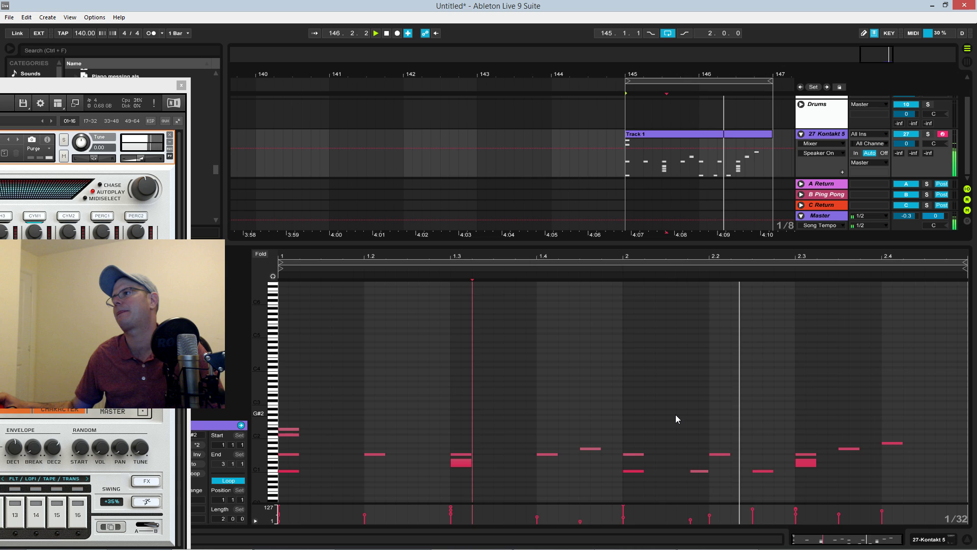
pyautogui.moveTo(78, 87); pyautogui.dragTo(576, 77)
# - Replace the old Track 1 clip with a fresh pattern 04 export at bar 145, declining tempo import
pyautogui.click(737, 140)
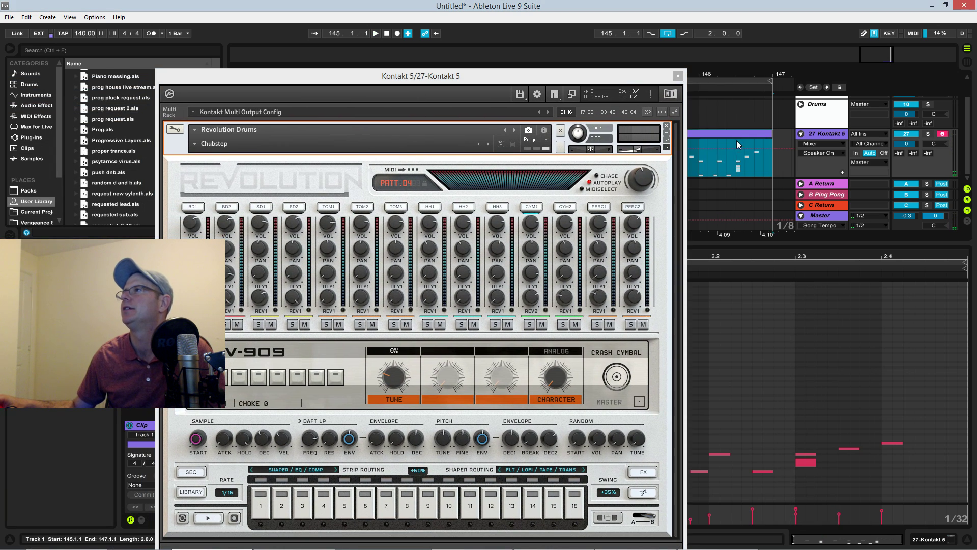
pyautogui.press('Delete')
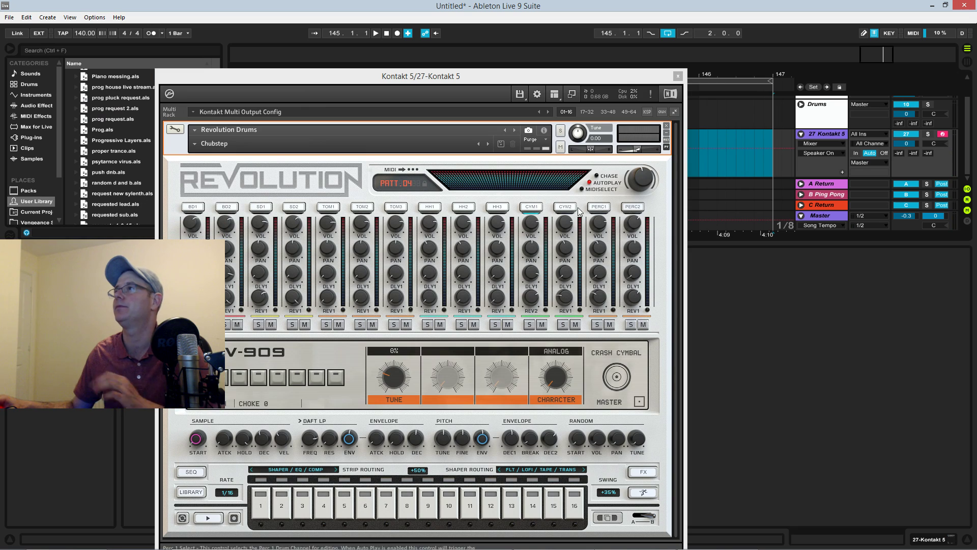
pyautogui.click(396, 170)
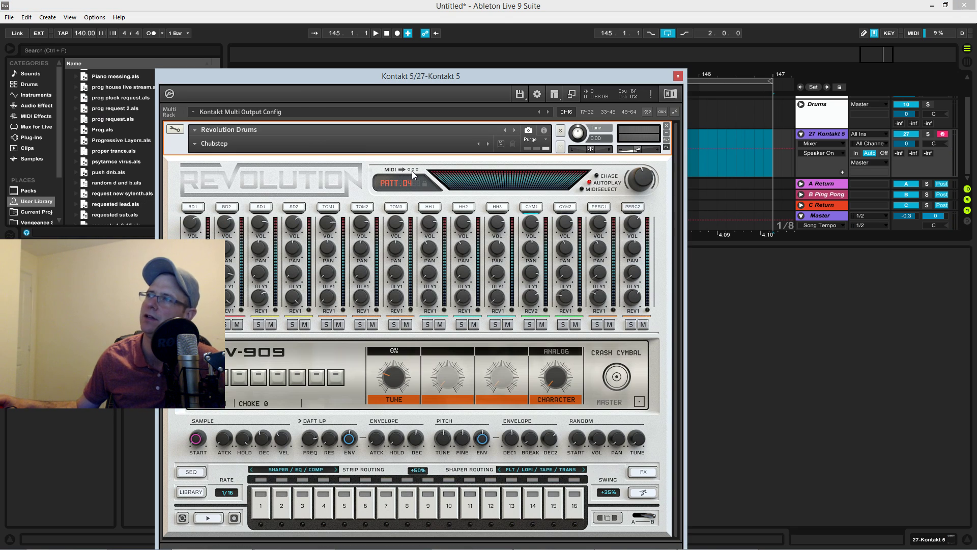
pyautogui.moveTo(410, 76); pyautogui.dragTo(254, 71)
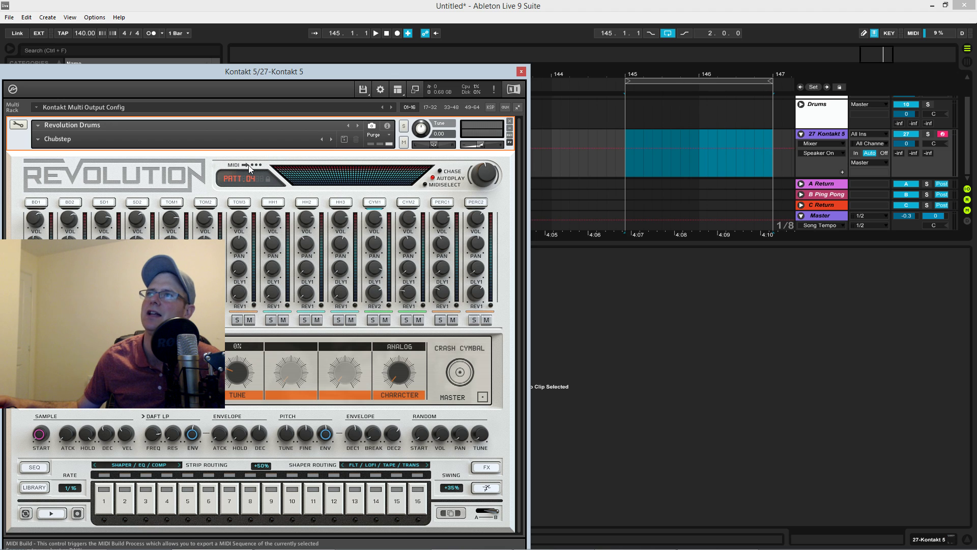
pyautogui.moveTo(249, 165)
pyautogui.mouseDown()
pyautogui.moveTo(559, 219)
pyautogui.moveTo(621, 190)
pyautogui.moveTo(626, 164)
pyautogui.mouseUp()
pyautogui.click(521, 315)
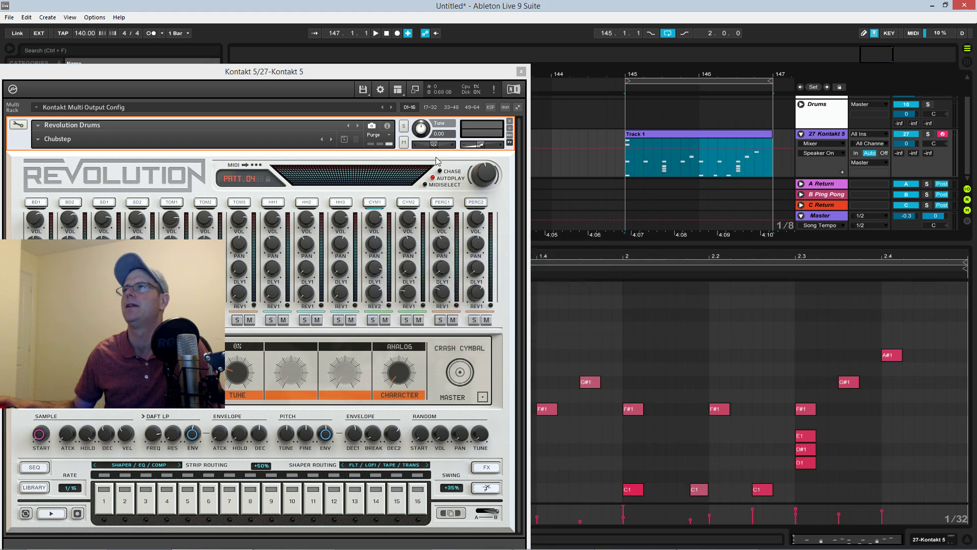
# - Select PATTERN 1, export it onto the Kontakt track, play it, then delete that clip
pyautogui.click(258, 184)
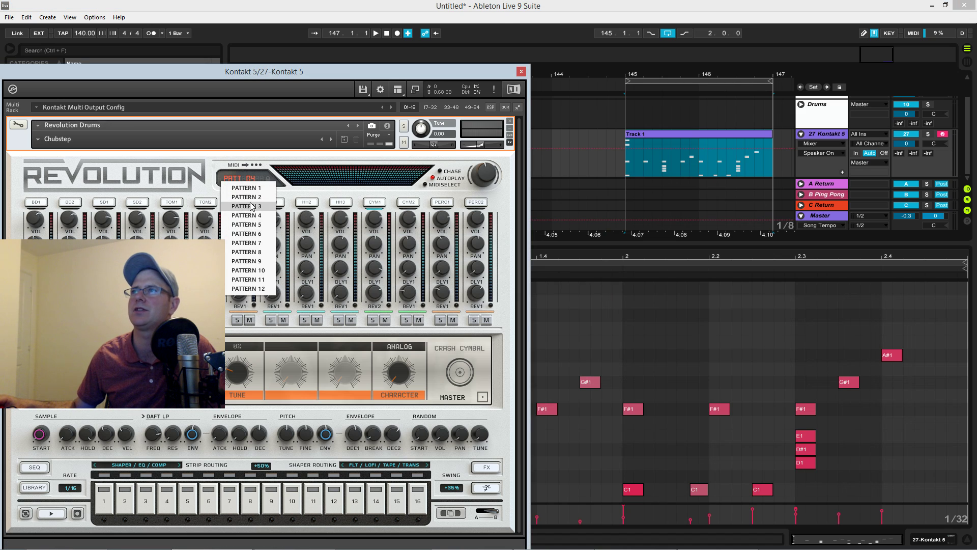
pyautogui.click(256, 189)
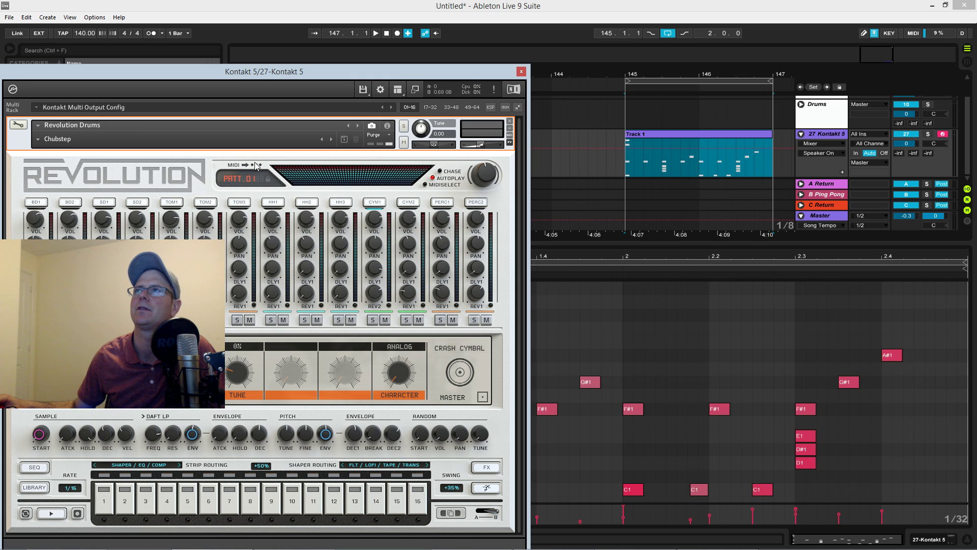
pyautogui.moveTo(567, 181); pyautogui.dragTo(628, 171)
pyautogui.click(521, 314)
pyautogui.press('space')
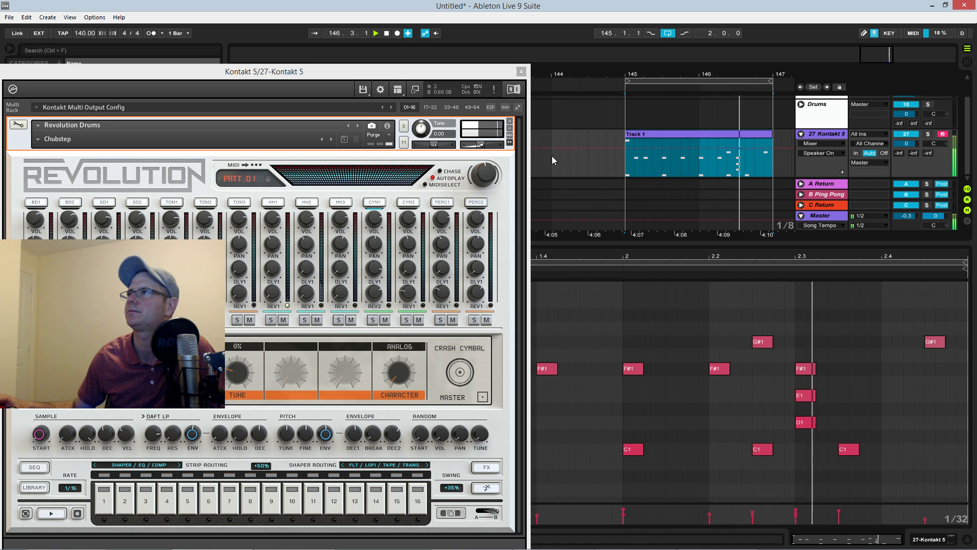
pyautogui.press('Delete')
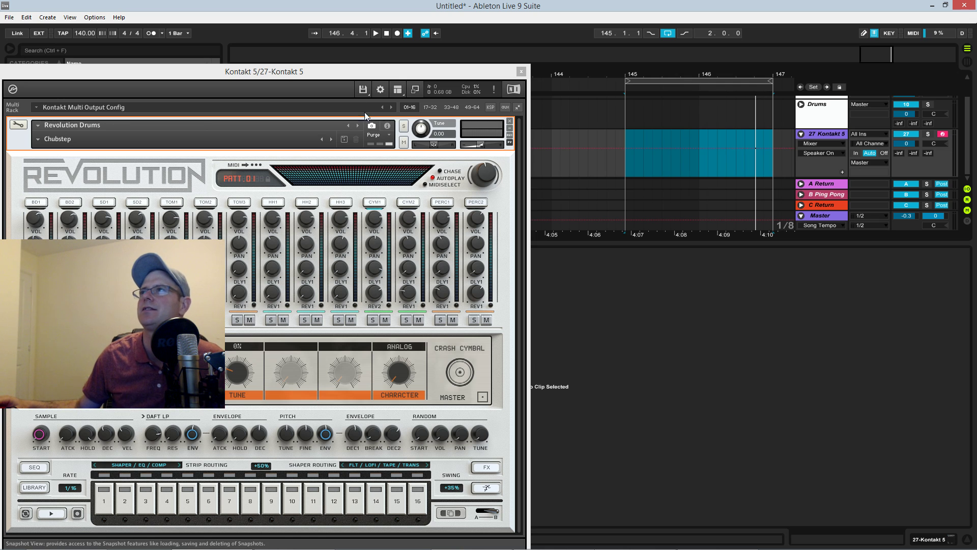
pyautogui.moveTo(380, 68); pyautogui.dragTo(618, 32)
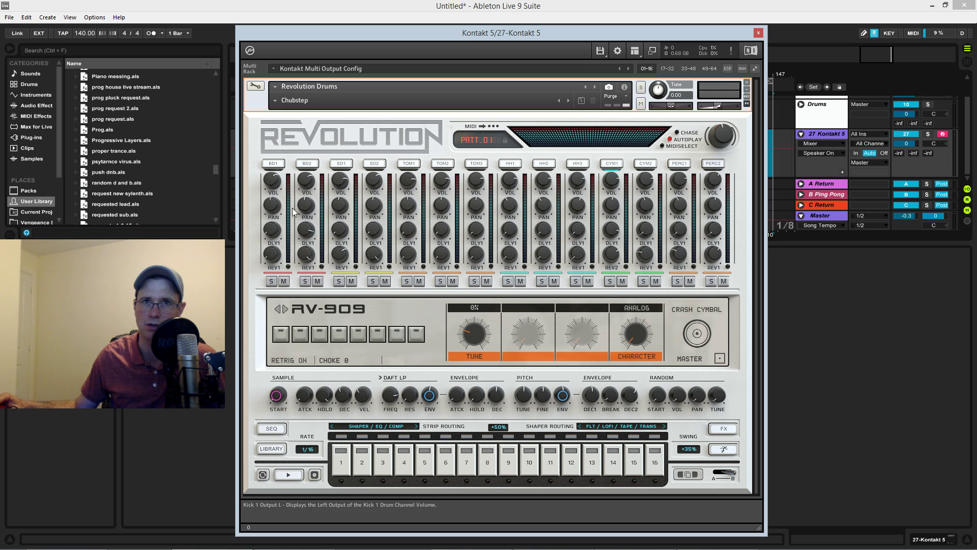
# - Settle the Kontakt window in place and show pattern 03's Bass Drum 1 steps
pyautogui.moveTo(556, 31); pyautogui.dragTo(558, 54)
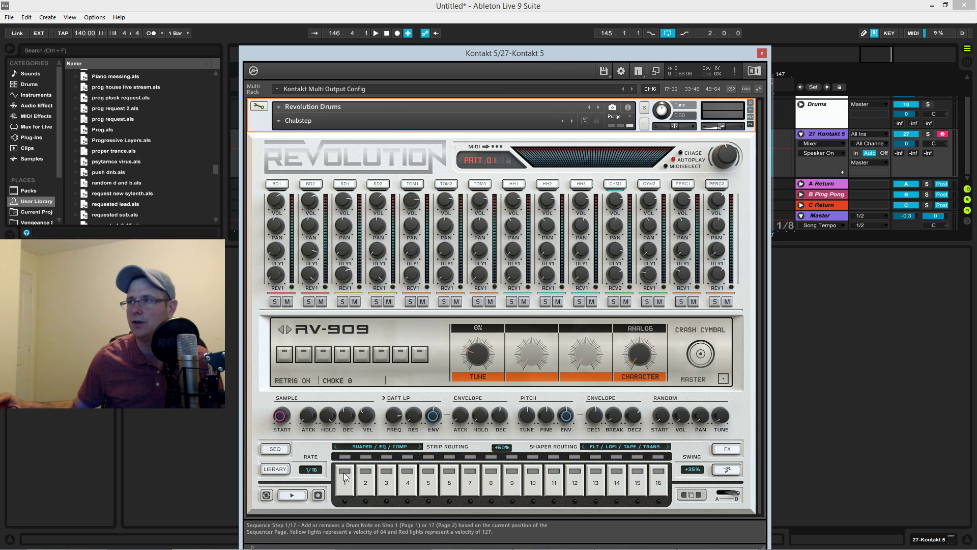
pyautogui.click(277, 184)
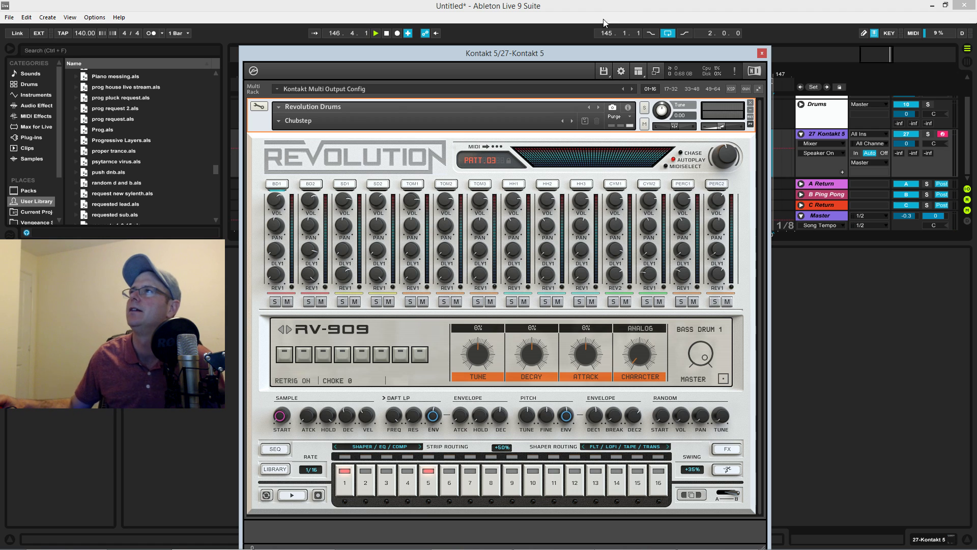
pyautogui.moveTo(553, 52); pyautogui.dragTo(559, 77)
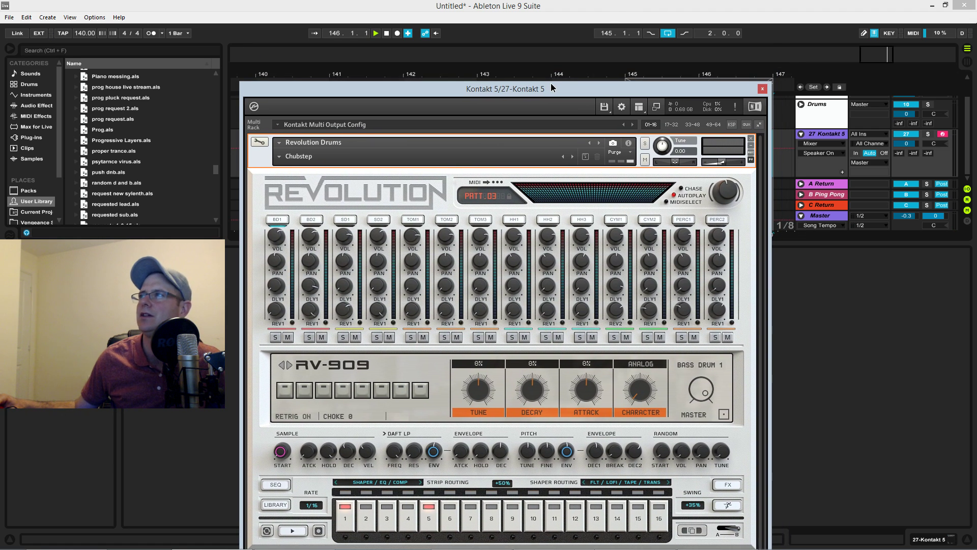
pyautogui.moveTo(551, 83); pyautogui.dragTo(554, 64)
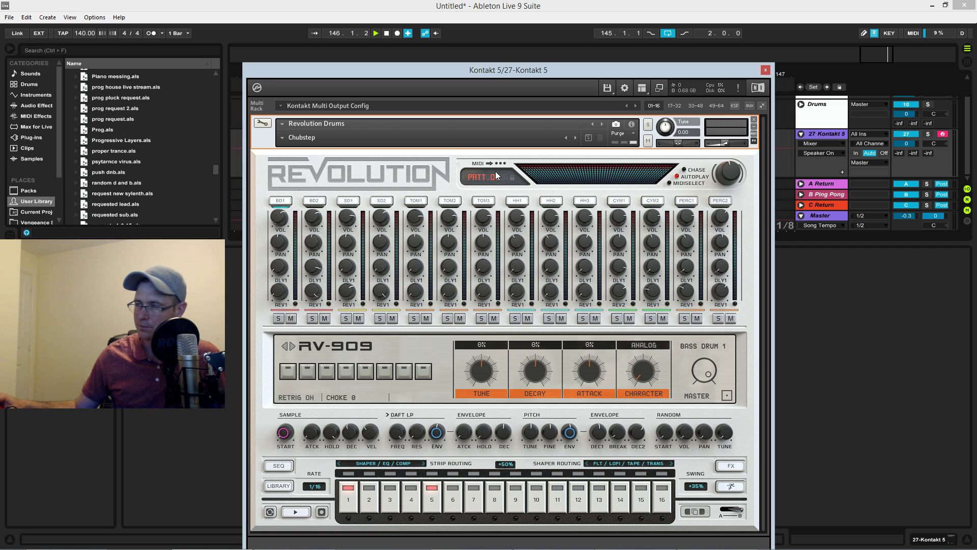
pyautogui.click(282, 138)
# - Load the Analog Kits > Early Analog kit and briefly play its pattern
pyautogui.moveTo(291, 155)
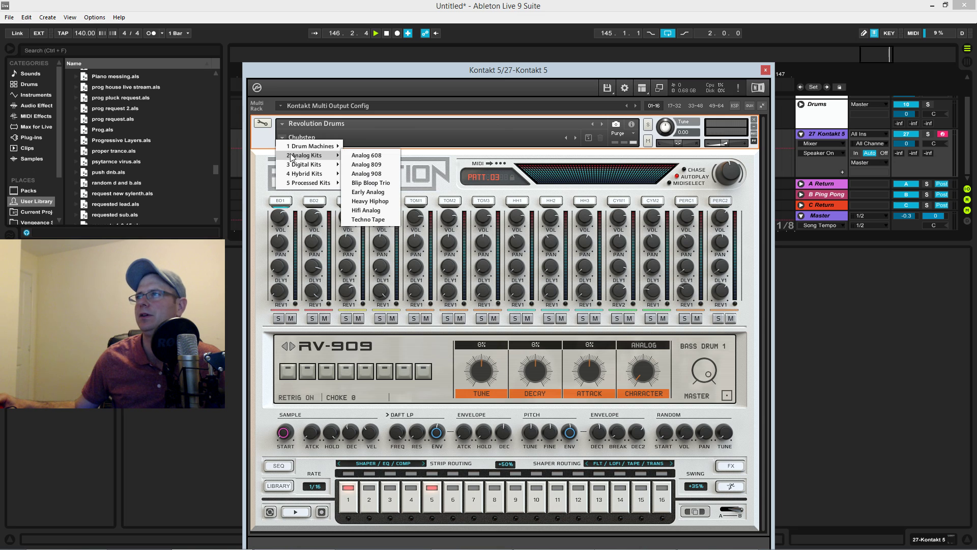
pyautogui.click(368, 192)
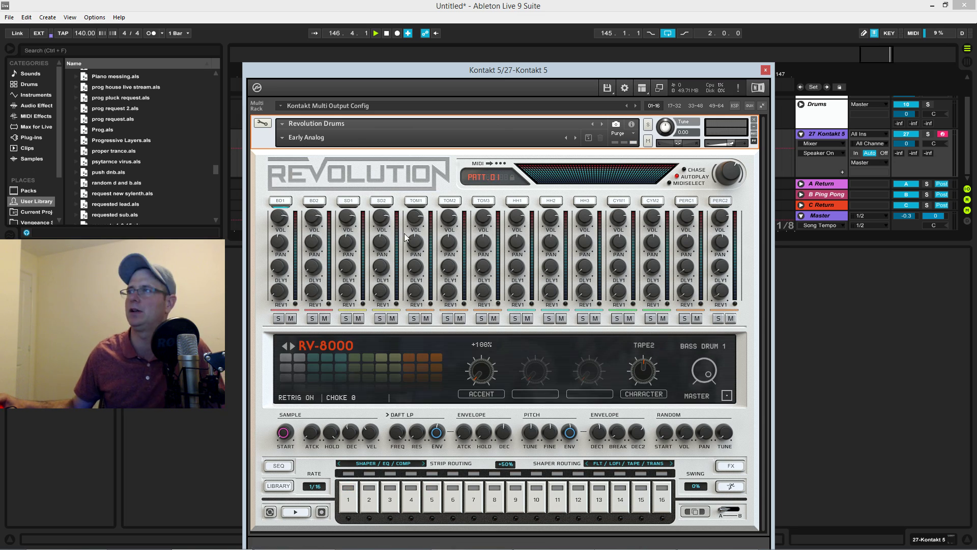
pyautogui.click(291, 513)
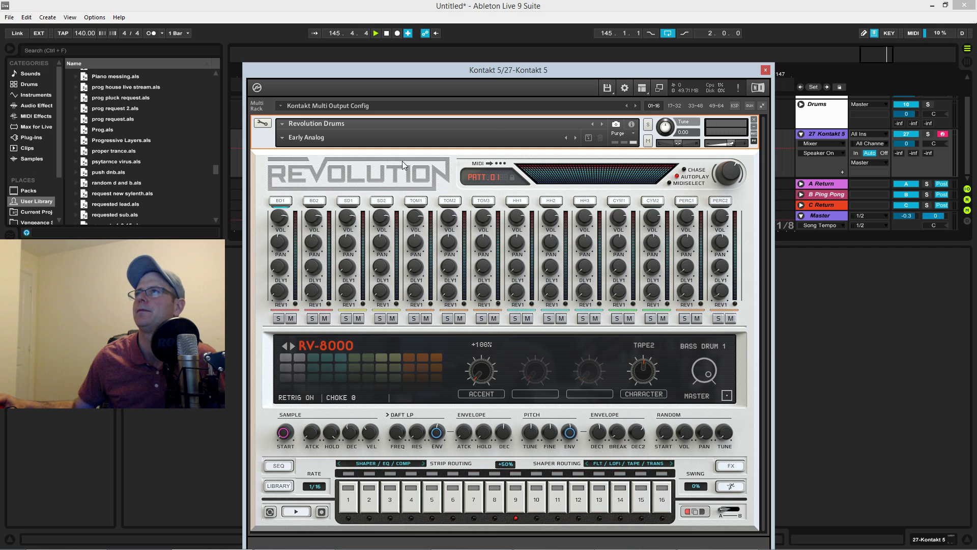
pyautogui.click(292, 511)
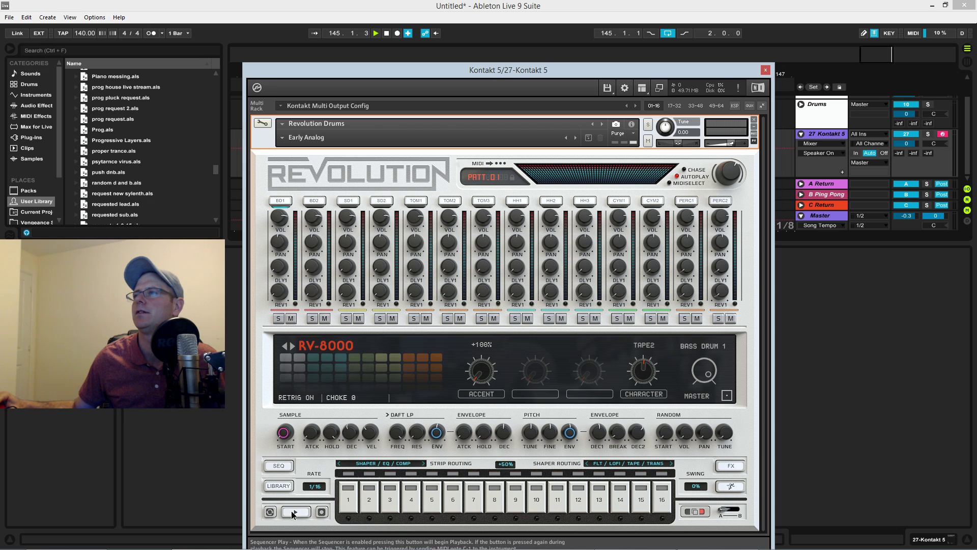
# - Load the Hybrid Kits > New Haven kit and stop the sequencer
pyautogui.click(282, 137)
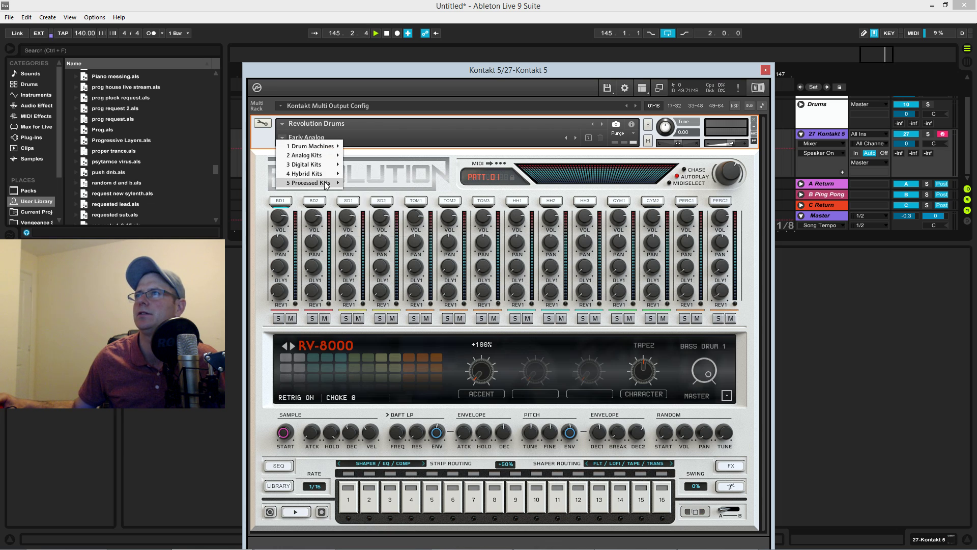
pyautogui.moveTo(326, 174)
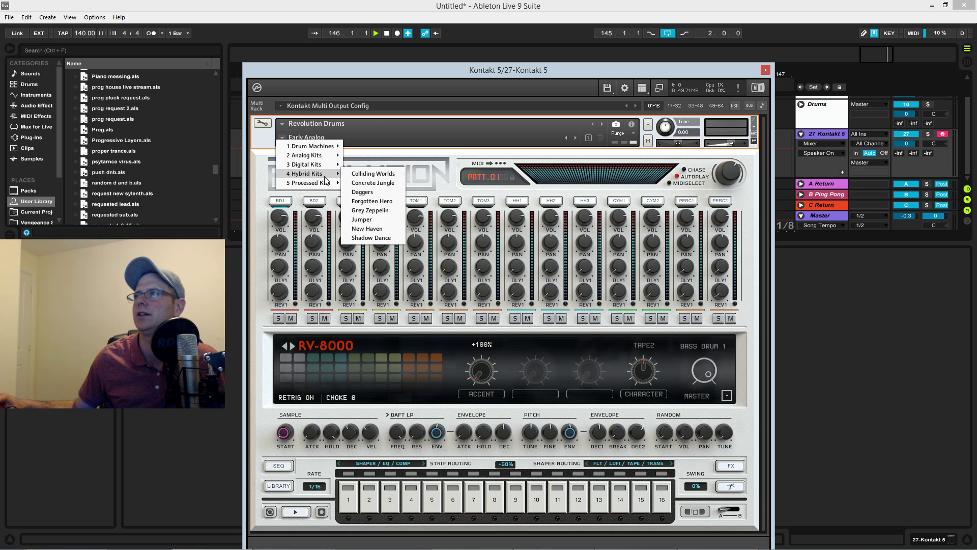
pyautogui.click(367, 229)
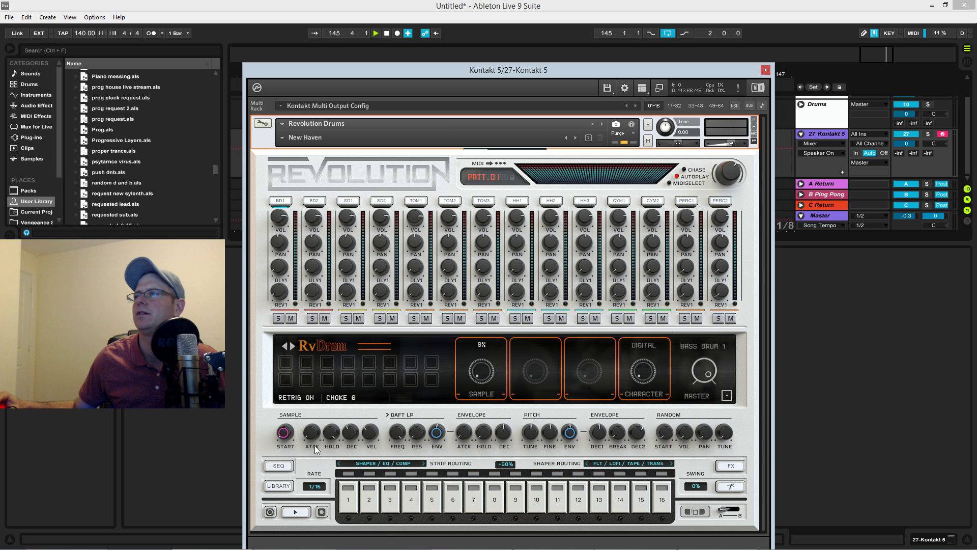
pyautogui.click(294, 512)
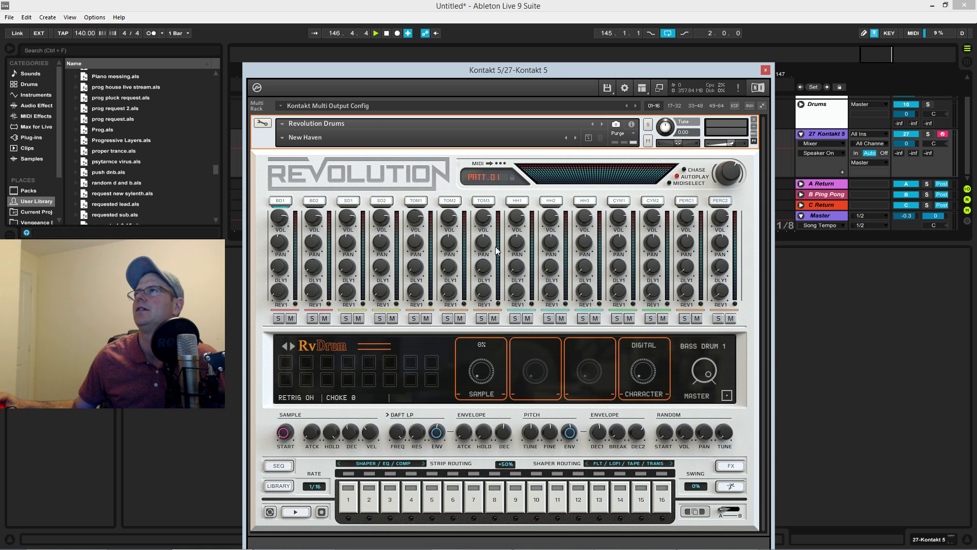
# - Load the Processed Kits > Crashing Water kit and play its pattern
pyautogui.click(289, 138)
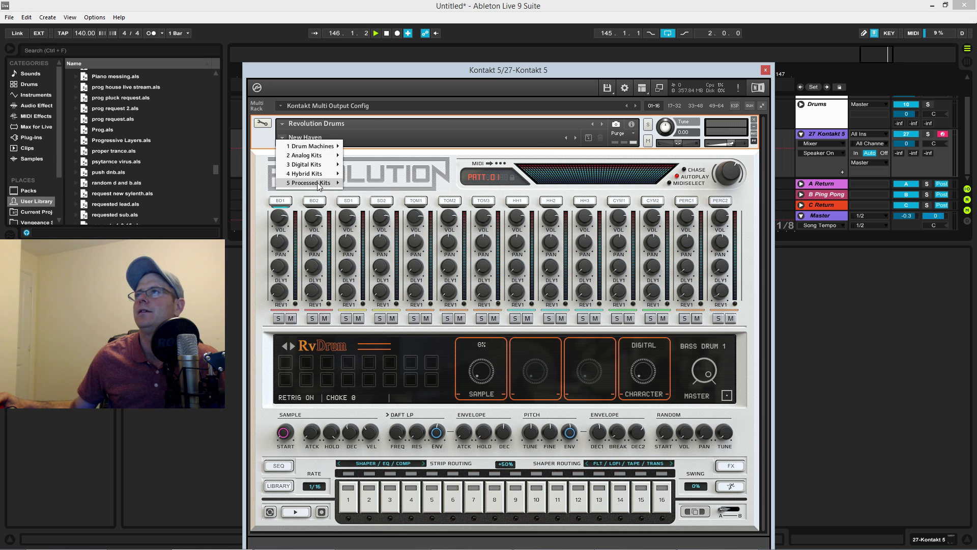
pyautogui.moveTo(321, 183)
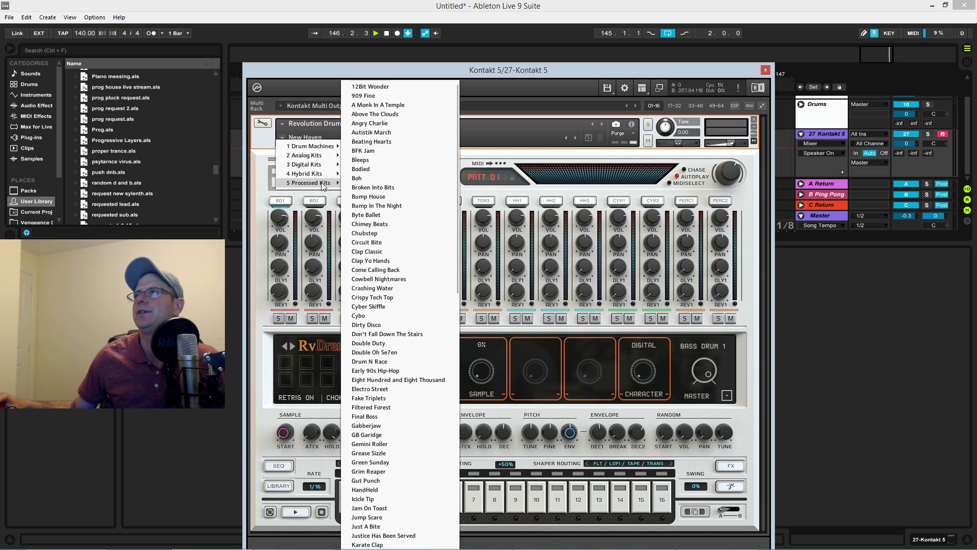
pyautogui.click(372, 288)
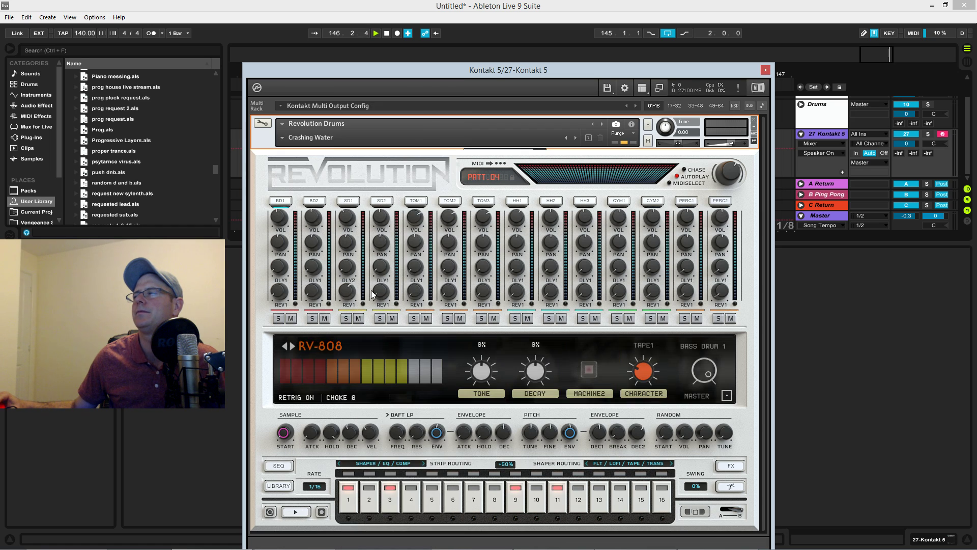
pyautogui.click(298, 511)
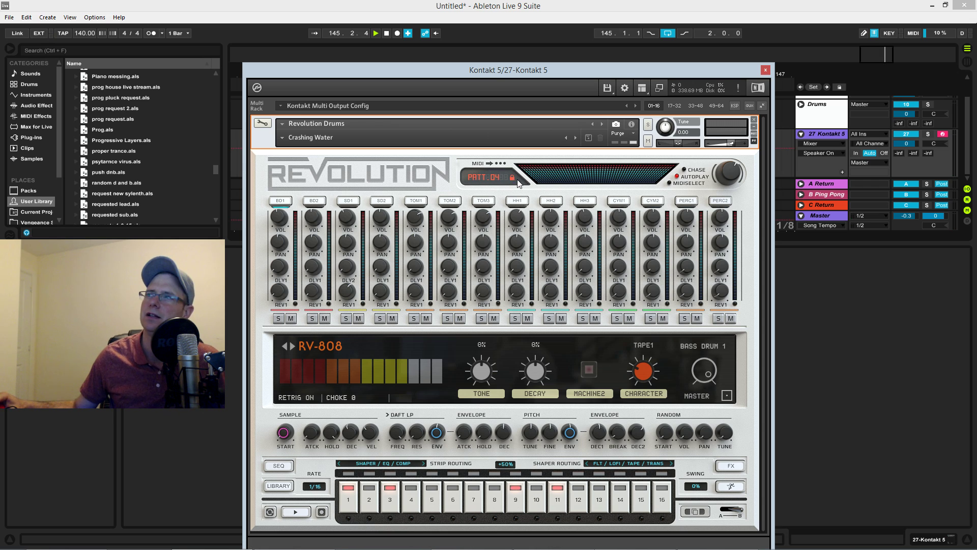
# - Load Processed Kits > Bump House with pattern 04 locked and play it
pyautogui.click(284, 137)
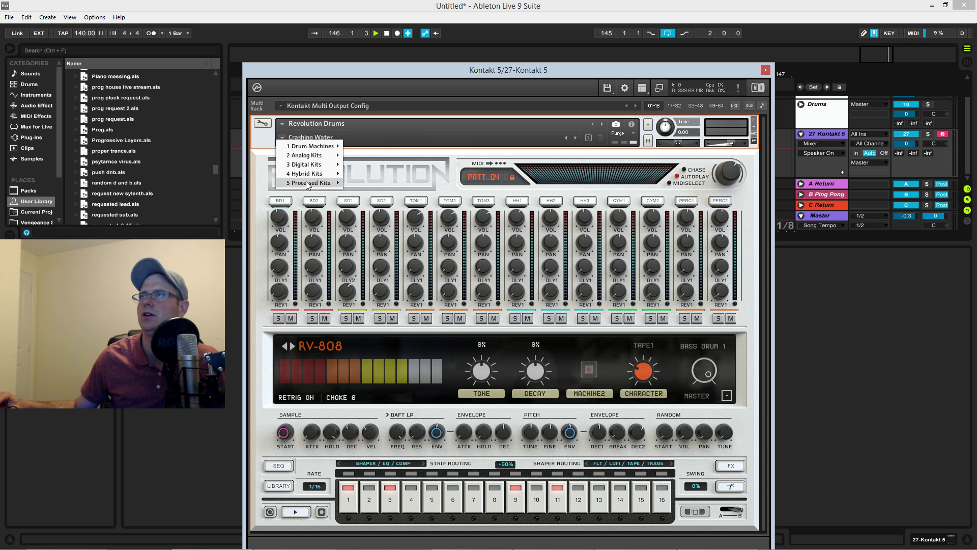
pyautogui.moveTo(309, 183)
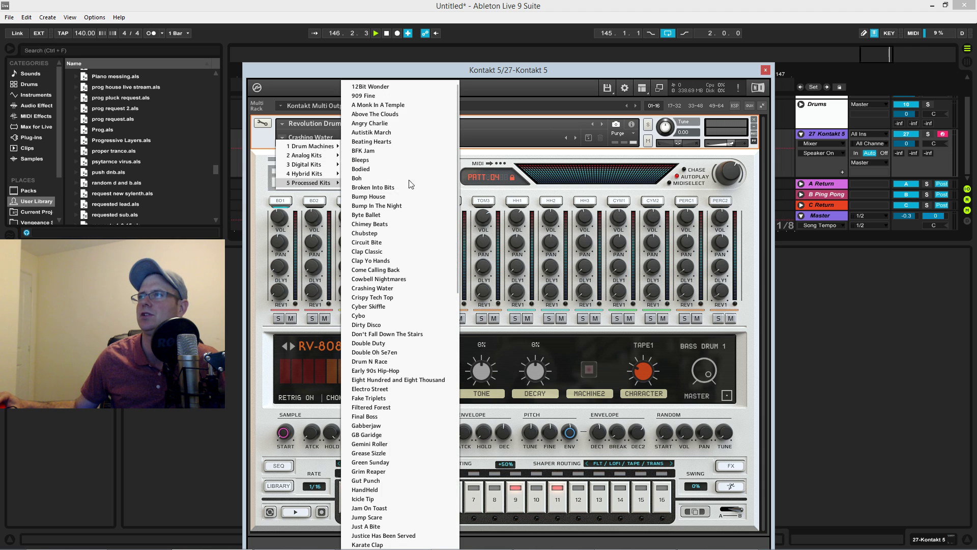
pyautogui.click(383, 197)
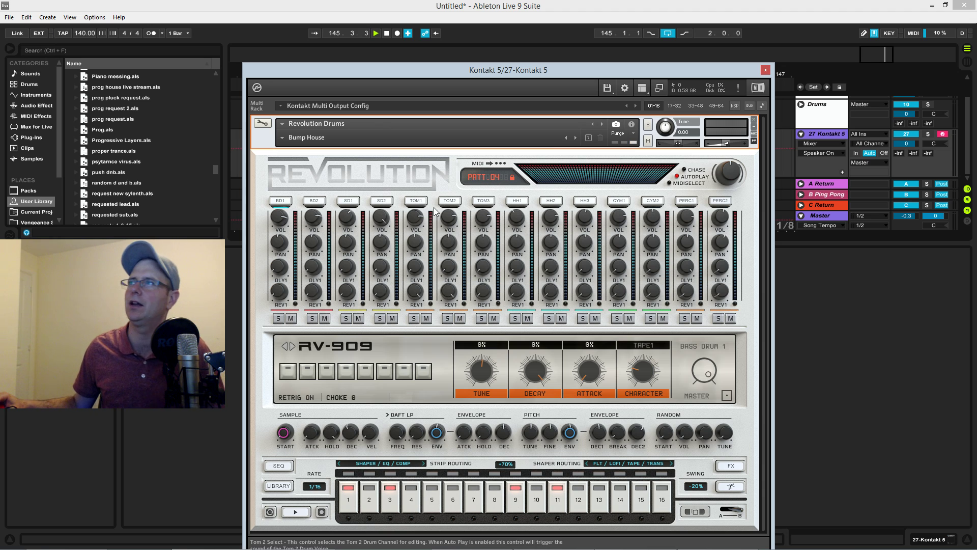
pyautogui.click(300, 511)
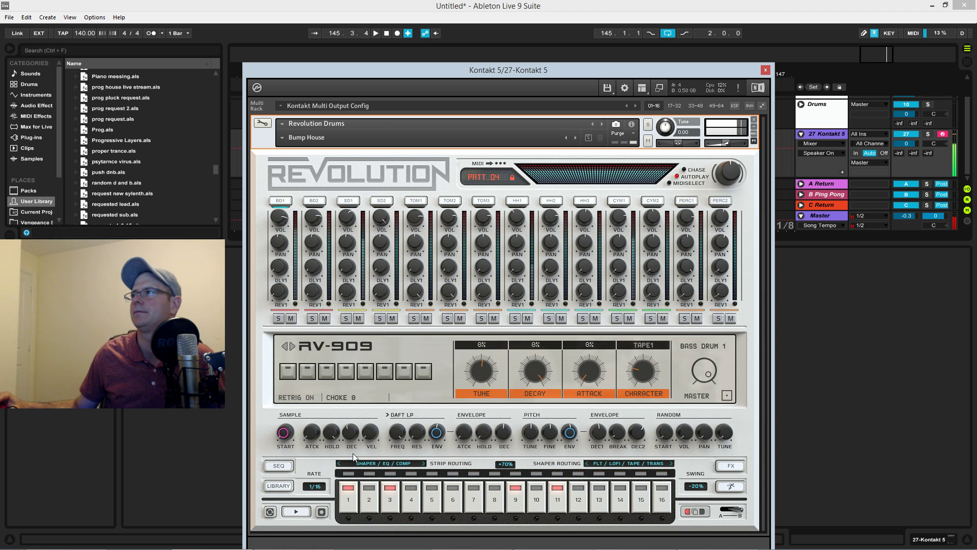